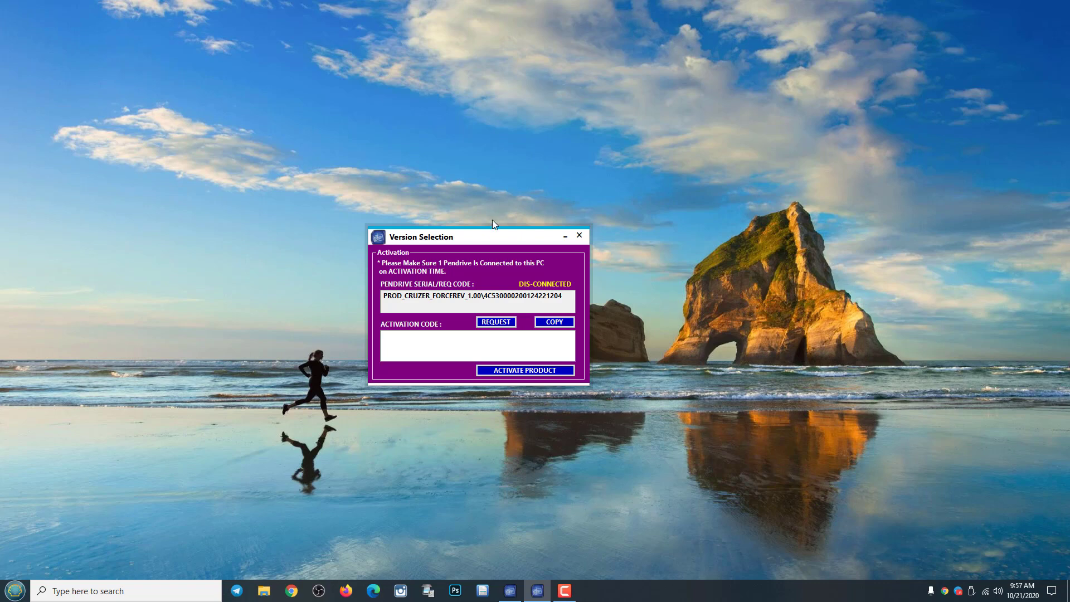
# Nudge the activation window into place while the pendrive is detected as CONNECTED.
pyautogui.moveTo(497, 238); pyautogui.dragTo(496, 249)
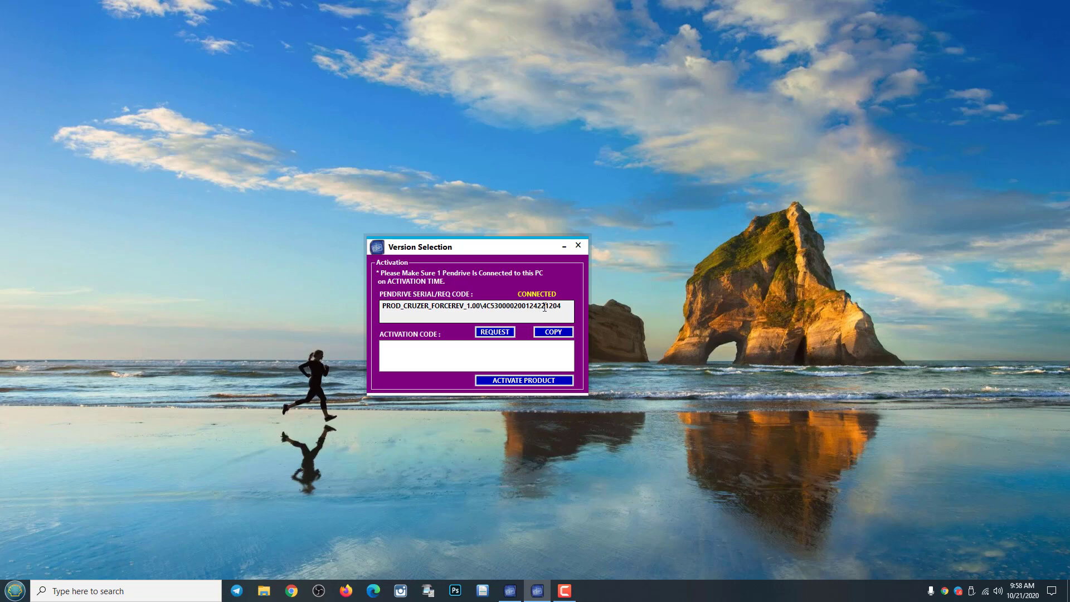
# Copy the pendrive's request code and dismiss the stray desktop menu.
pyautogui.click(555, 333)
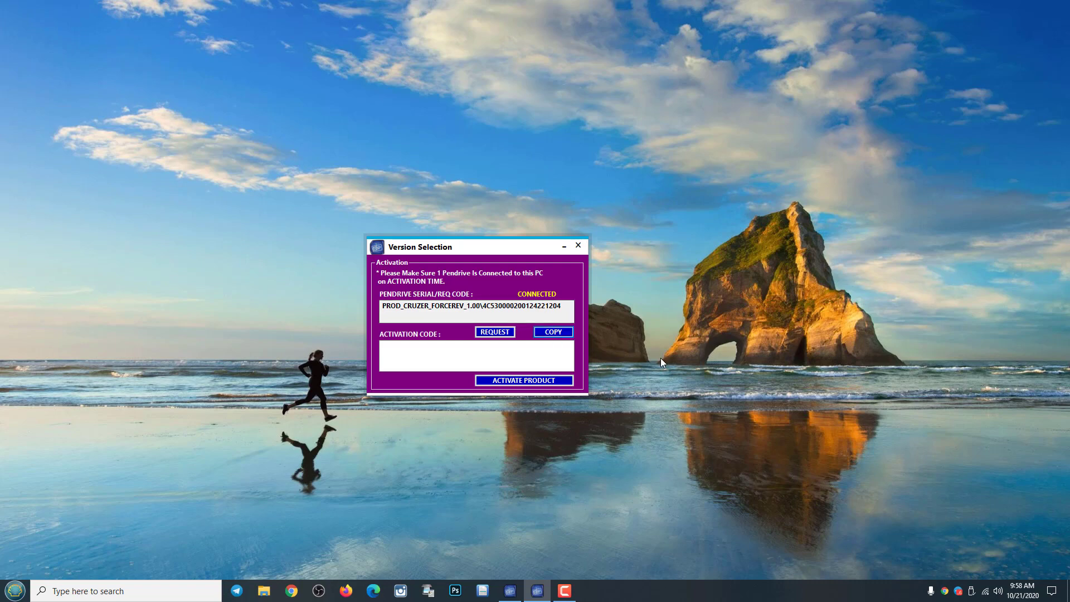
pyautogui.rightClick(692, 258)
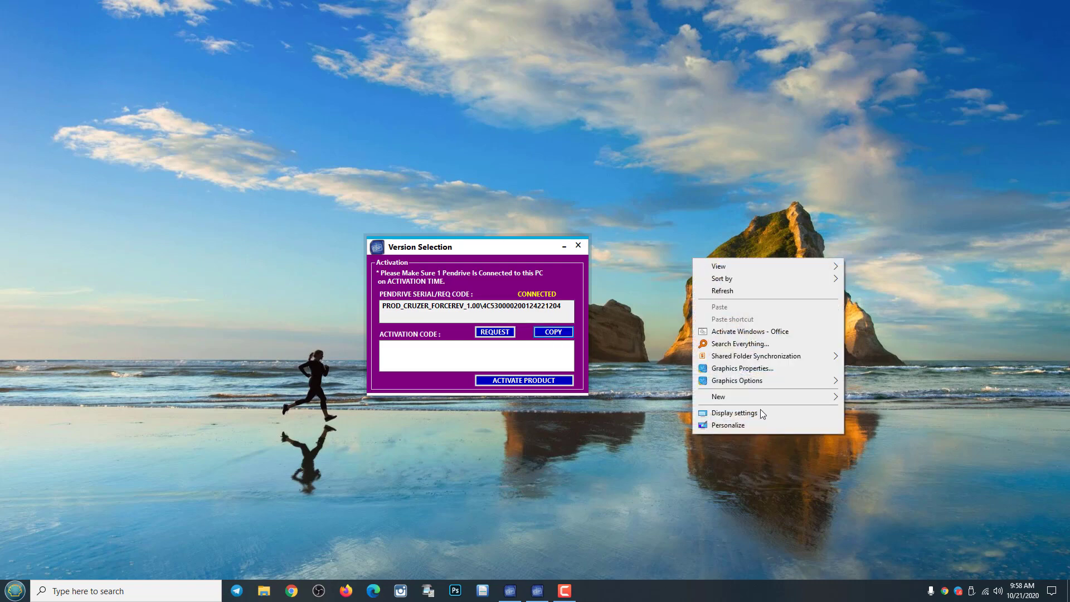
pyautogui.click(635, 480)
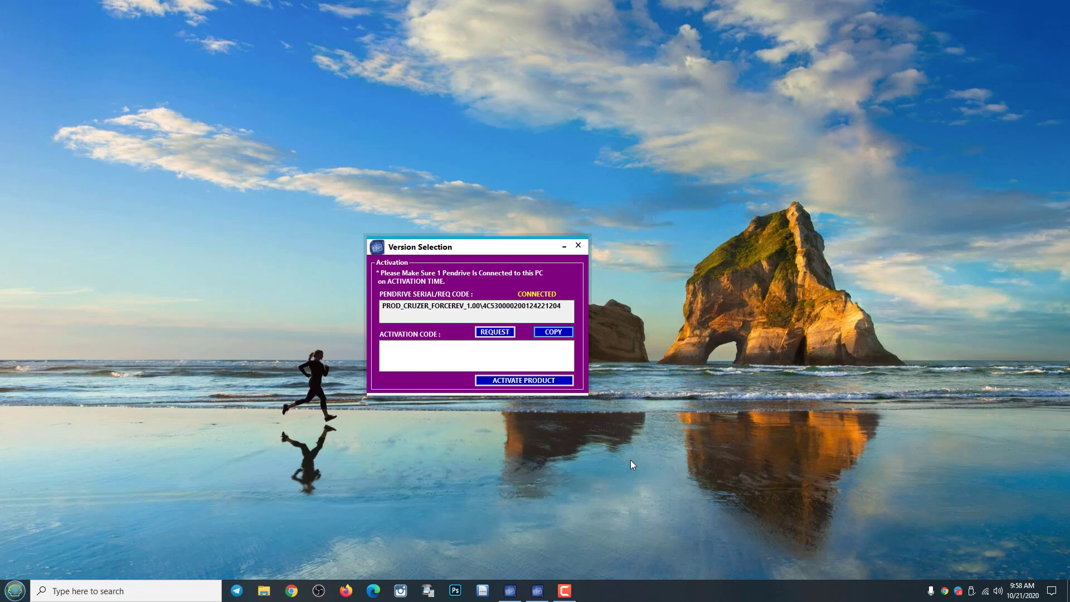
pyautogui.click(487, 355)
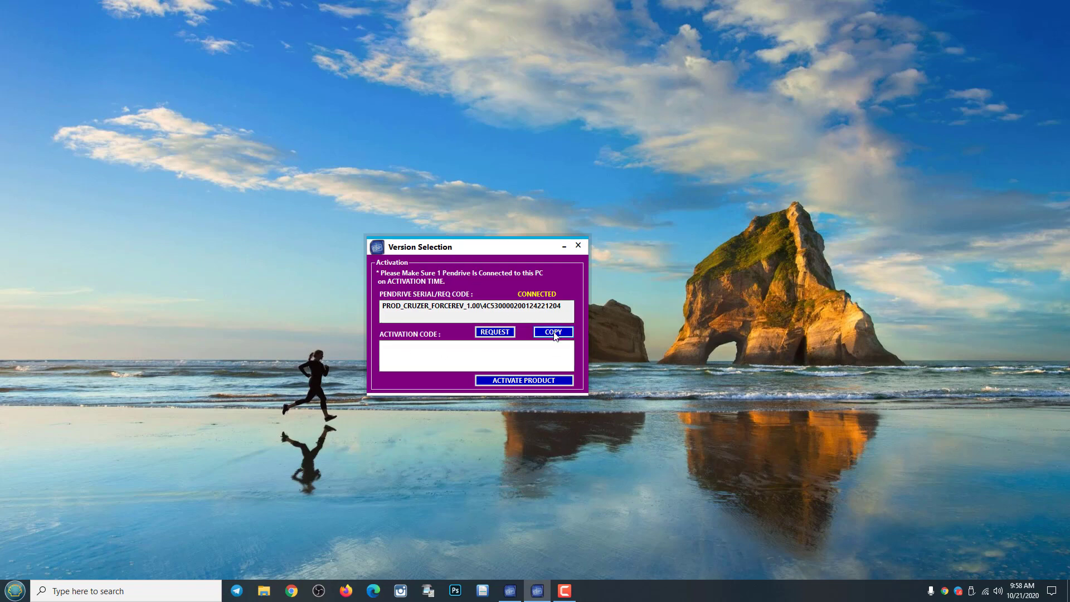
pyautogui.click(568, 592)
pyautogui.click(570, 593)
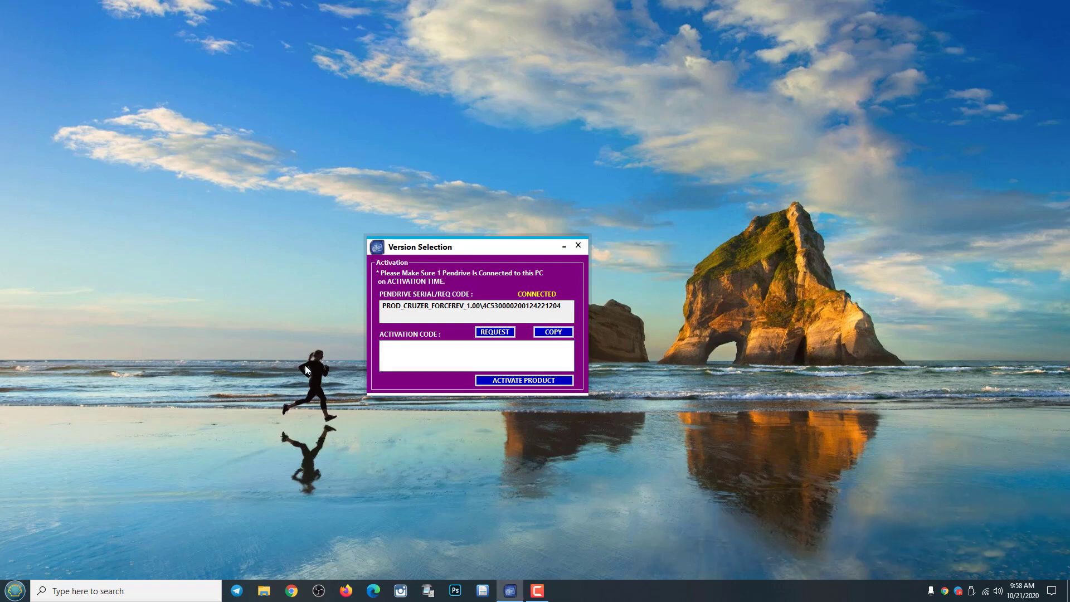
# Paste the activation code into its box and activate the product.
pyautogui.click(387, 362)
pyautogui.rightClick(392, 358)
pyautogui.click(446, 411)
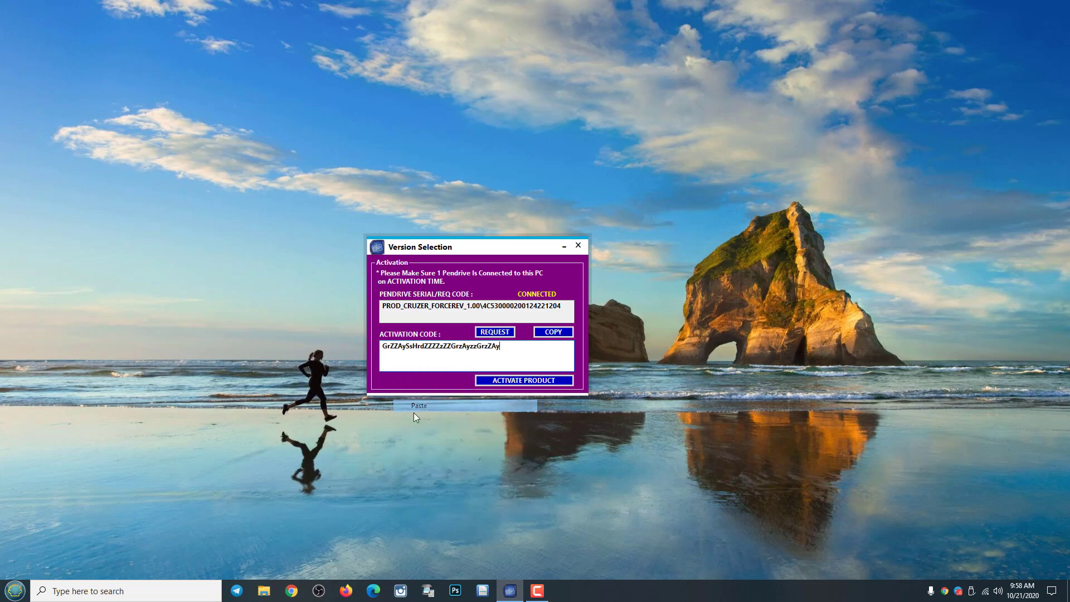
pyautogui.click(524, 380)
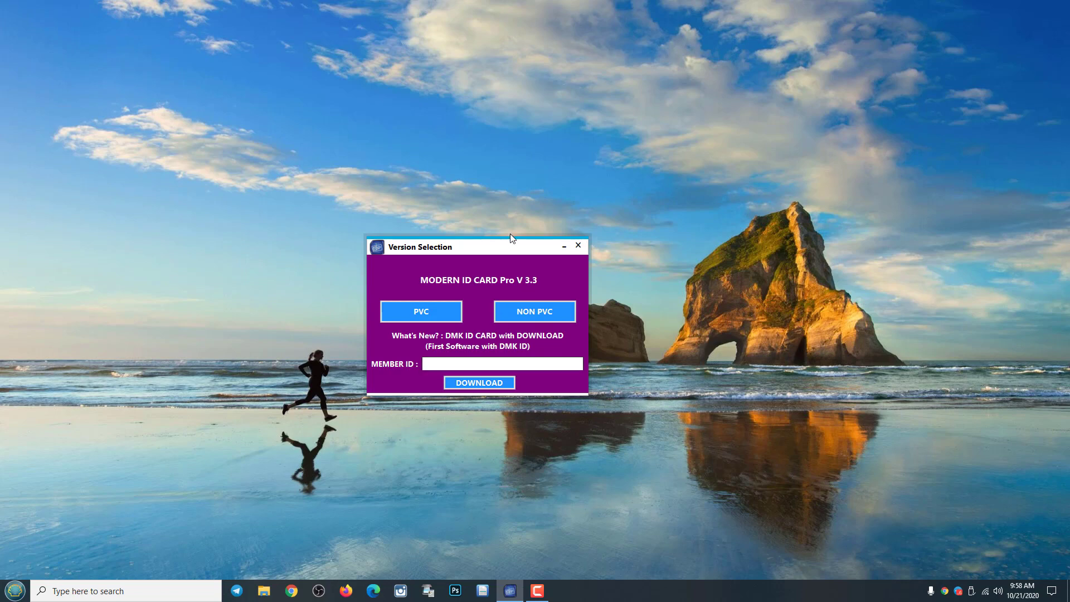
# Reposition the version selection window and turn the desktop icons back on.
pyautogui.moveTo(506, 247); pyautogui.dragTo(505, 263)
pyautogui.click(443, 367)
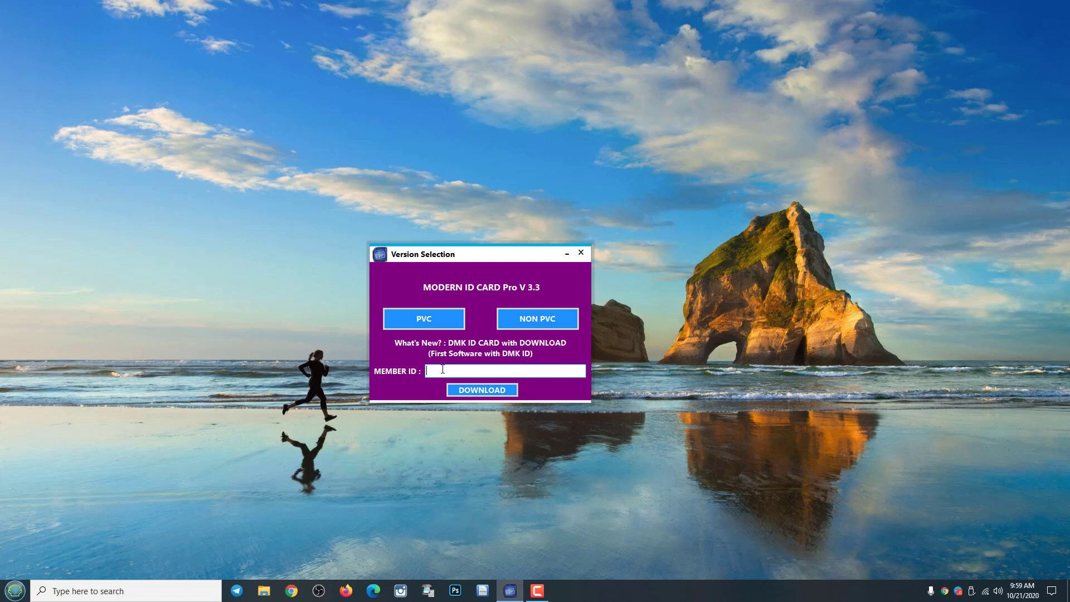
pyautogui.rightClick(620, 157)
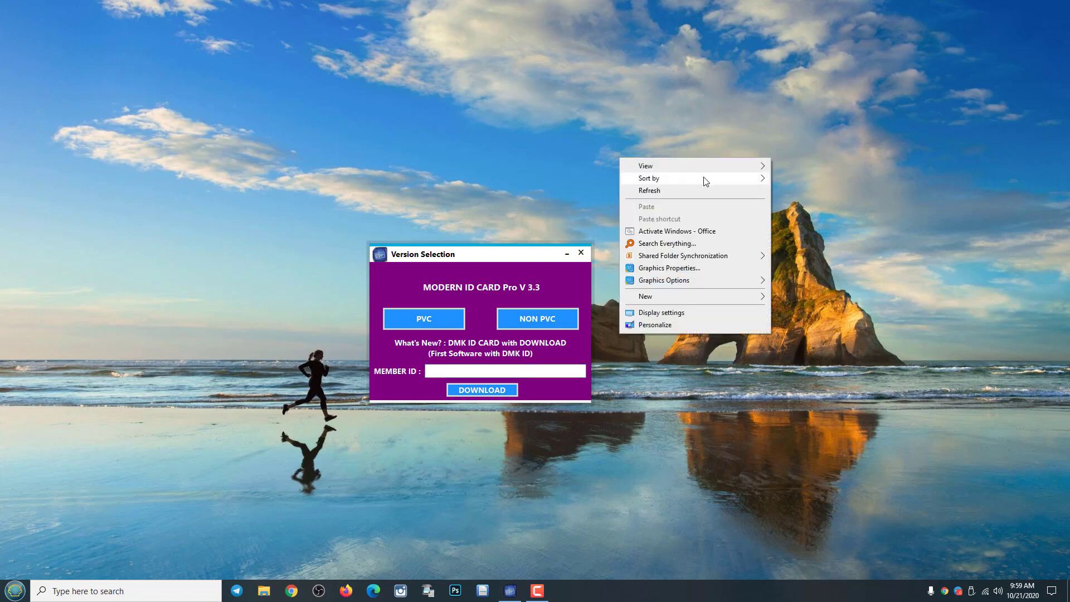
pyautogui.moveTo(716, 172)
pyautogui.click(817, 235)
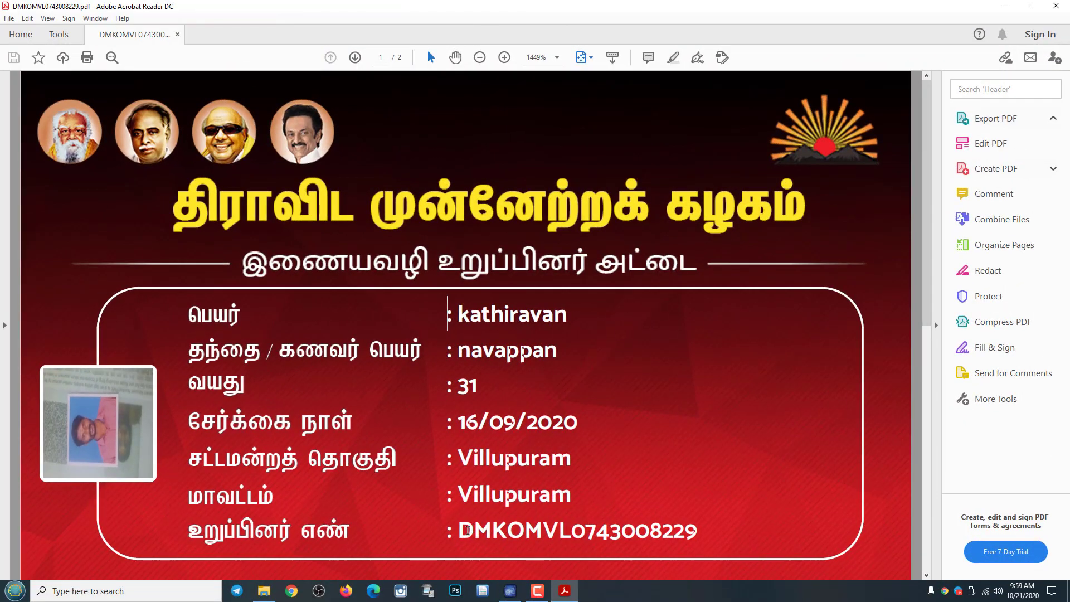
# Copy the member number from the membership card PDF and close the PDF.
pyautogui.moveTo(465, 534); pyautogui.dragTo(689, 534)
pyautogui.rightClick(660, 529)
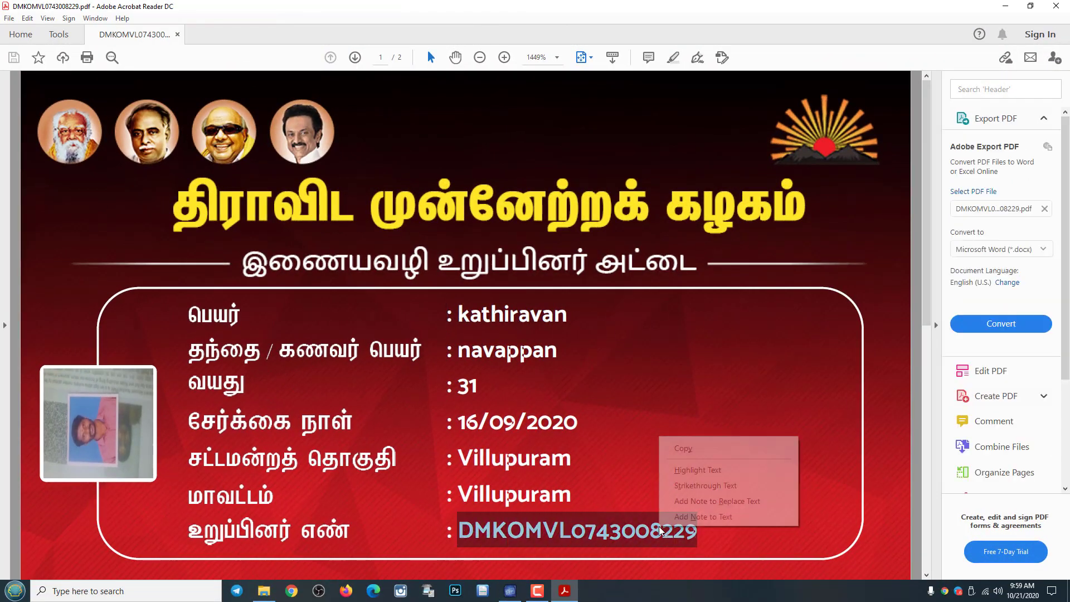
pyautogui.click(683, 449)
pyautogui.click(1055, 6)
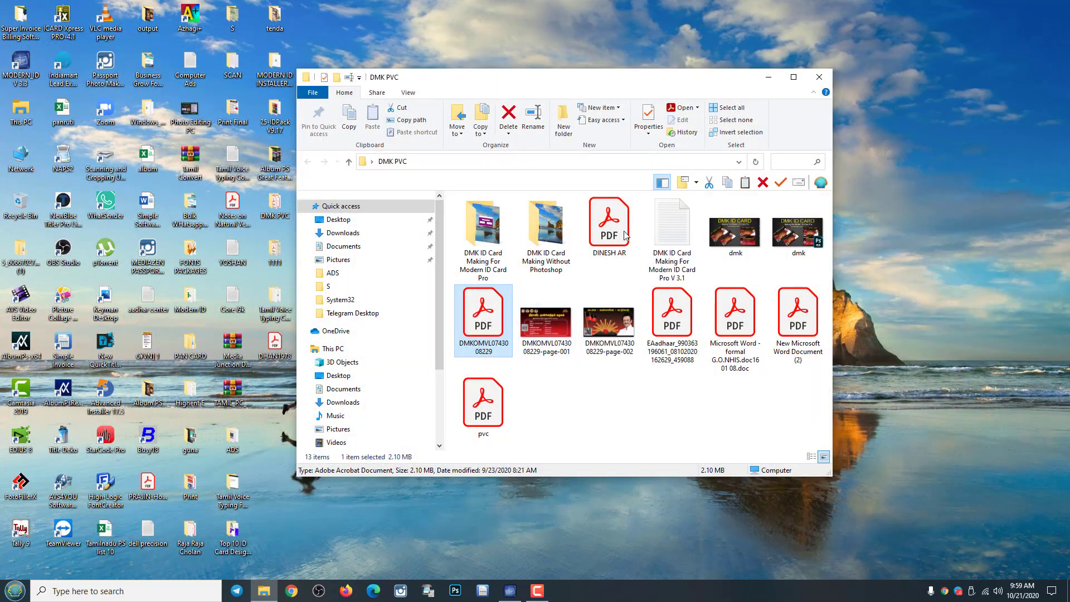
# Close the DMK PVC folder and hide the desktop icons again.
pyautogui.click(818, 77)
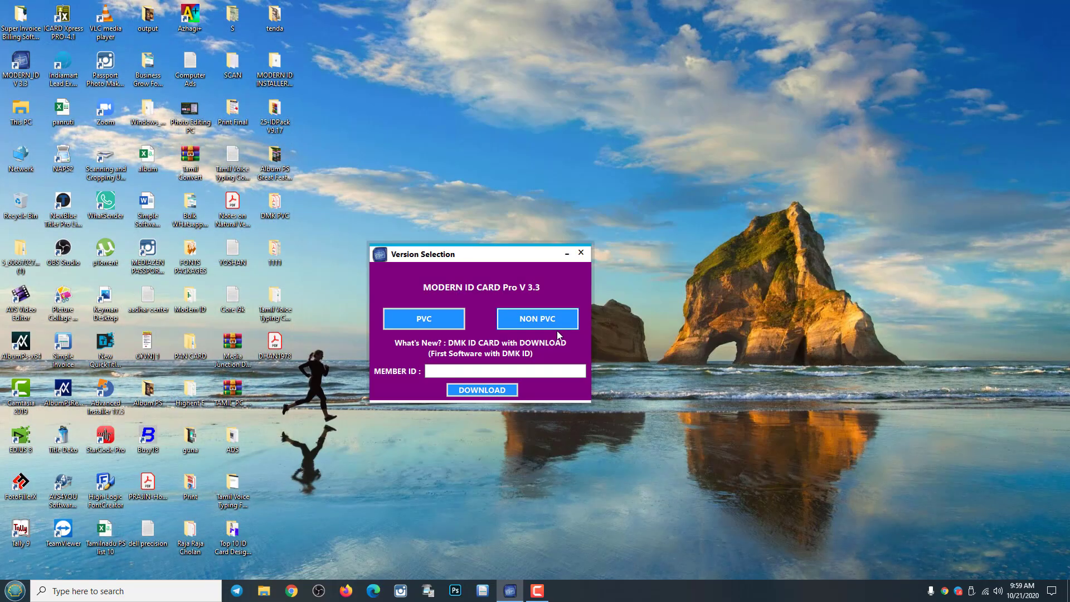
pyautogui.rightClick(699, 164)
pyautogui.moveTo(760, 175)
pyautogui.click(895, 241)
# Paste the member number into MEMBER ID and download the DMK card.
pyautogui.click(485, 371)
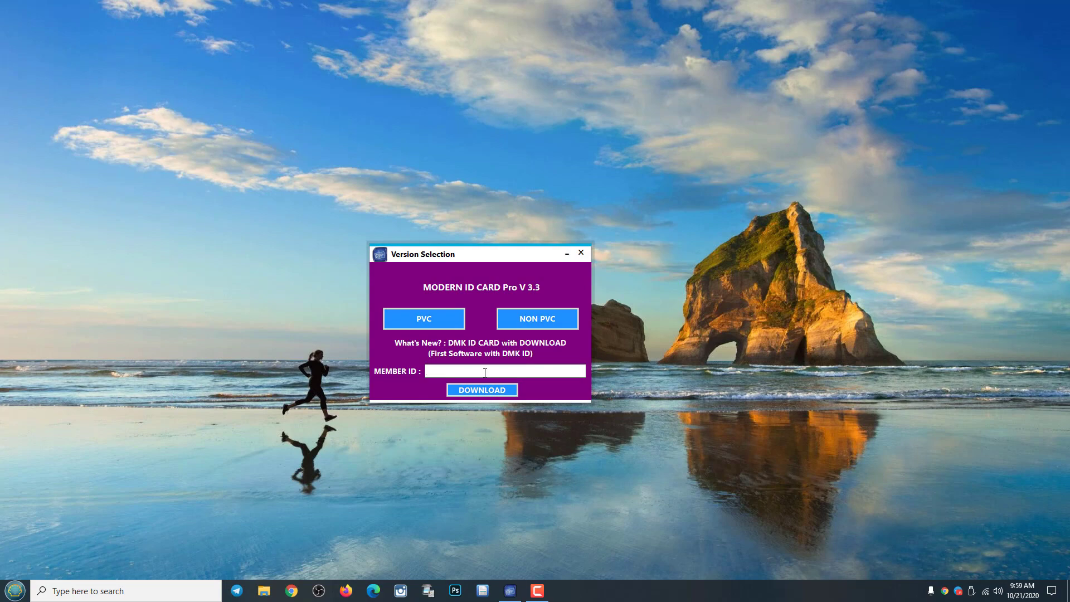
pyautogui.rightClick(485, 372)
pyautogui.click(511, 420)
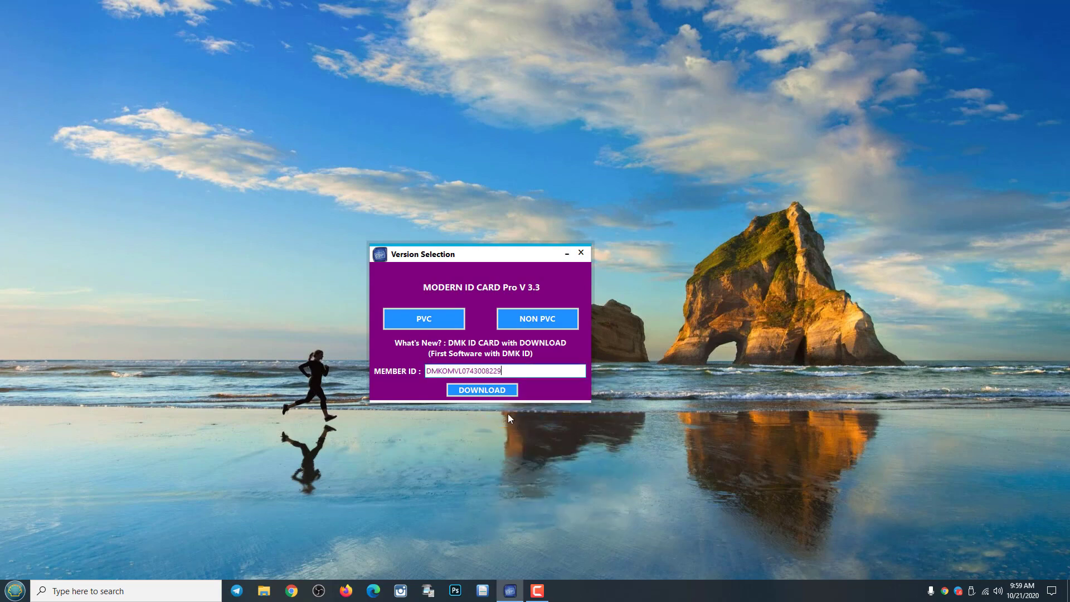
pyautogui.click(481, 389)
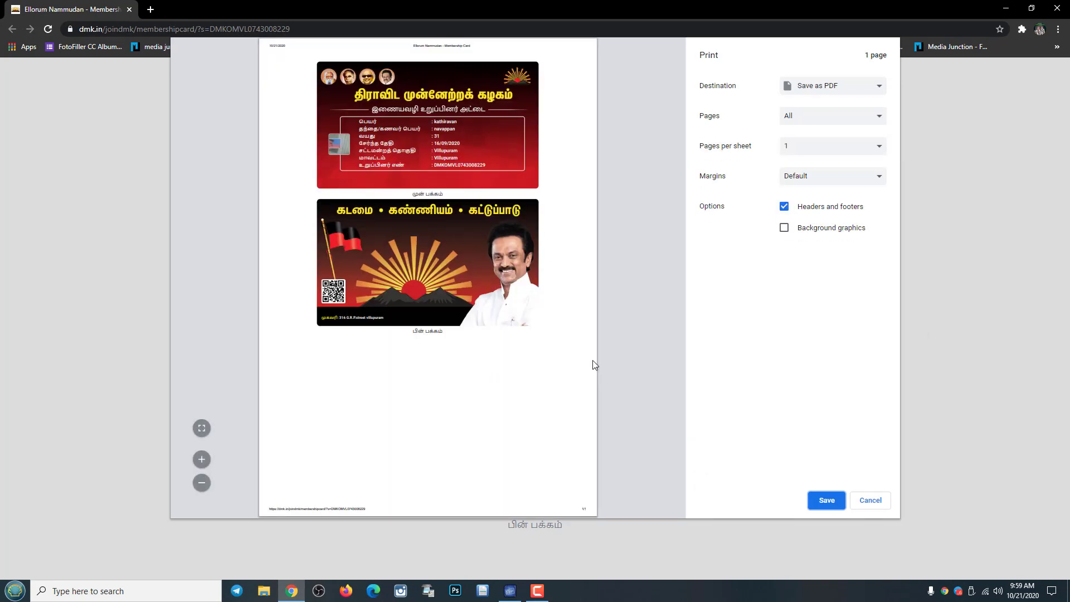
# Save the membership card preview as a PDF on New Volume (D:), then close Chrome.
pyautogui.click(809, 91)
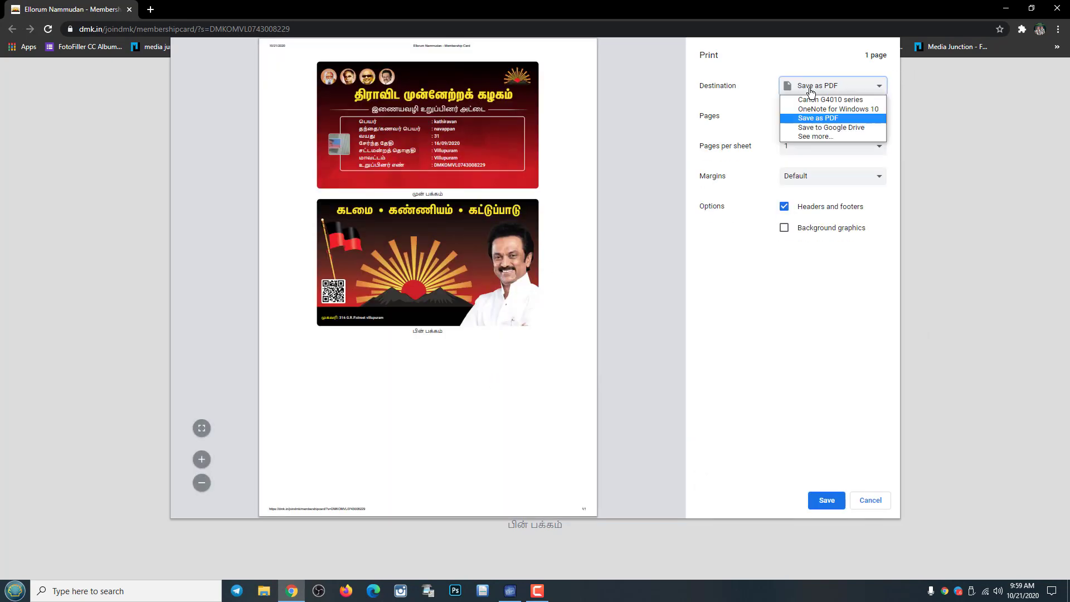
pyautogui.click(804, 92)
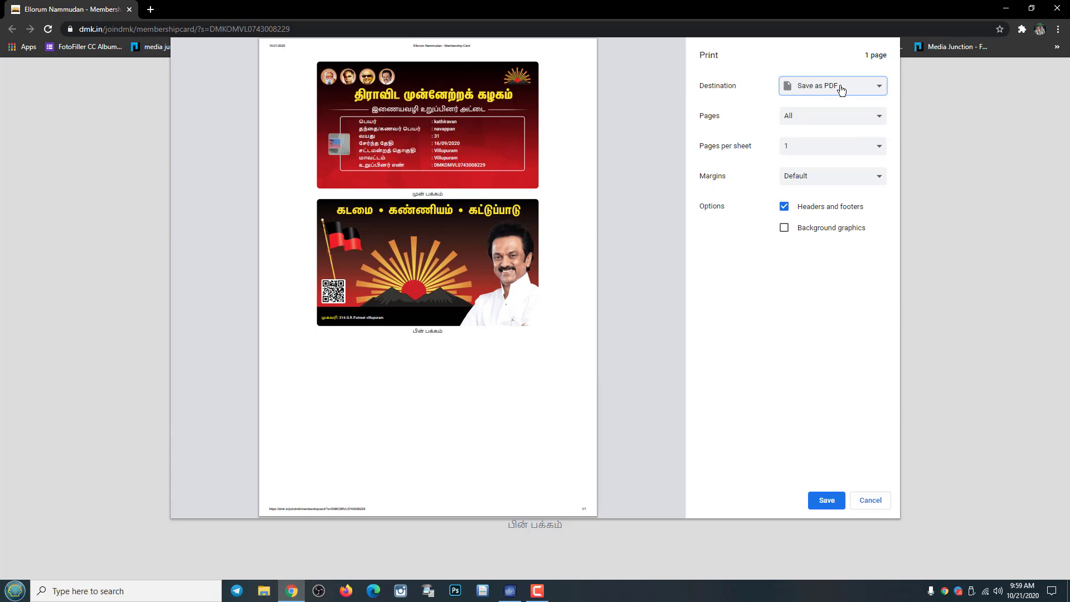
pyautogui.click(827, 500)
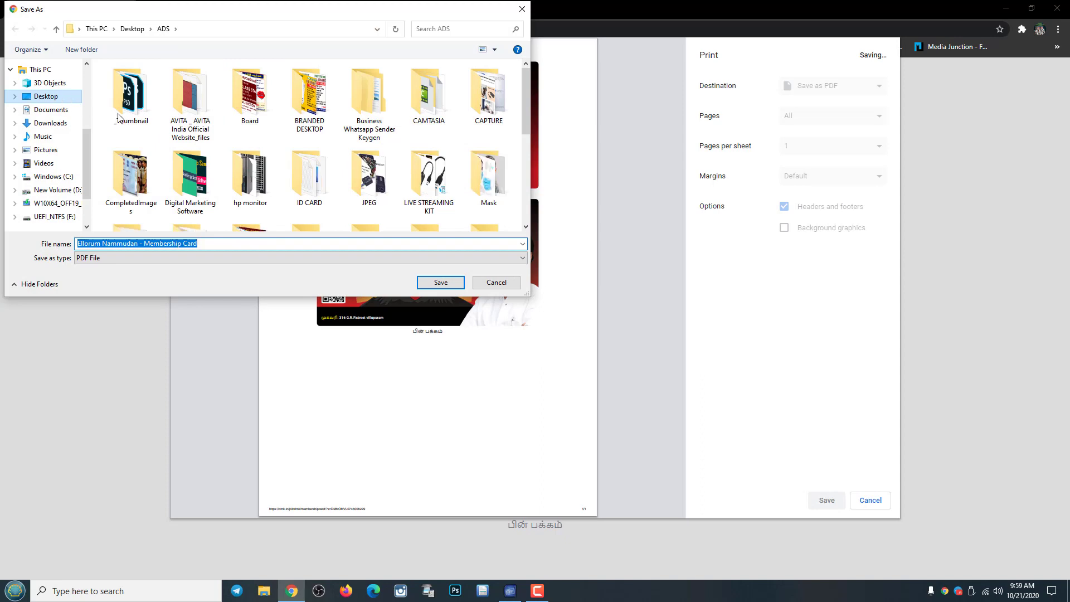
pyautogui.click(81, 190)
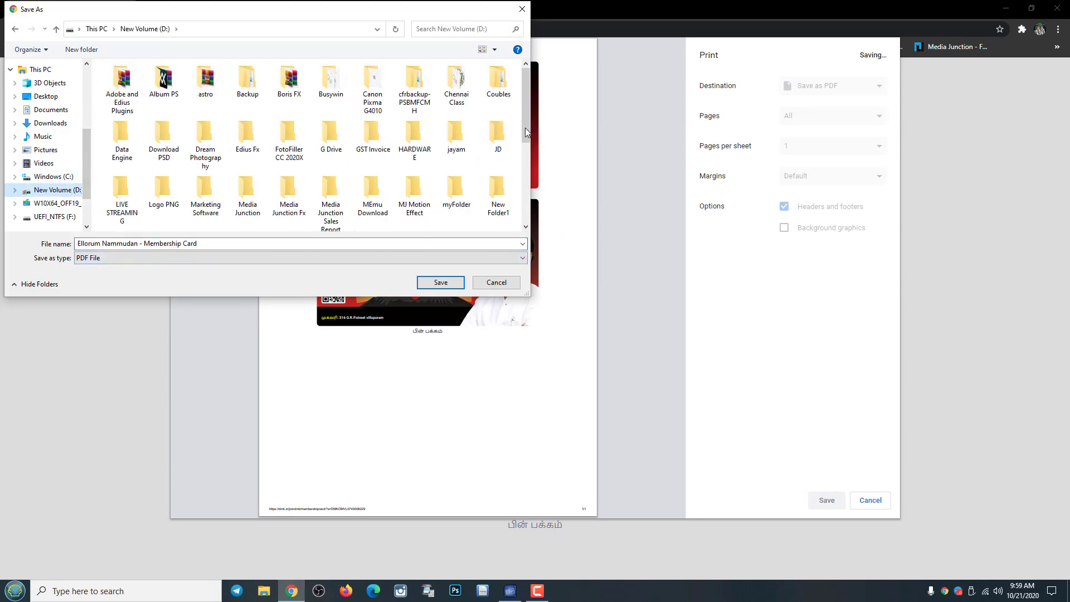
pyautogui.moveTo(528, 133); pyautogui.dragTo(527, 235)
pyautogui.click(427, 283)
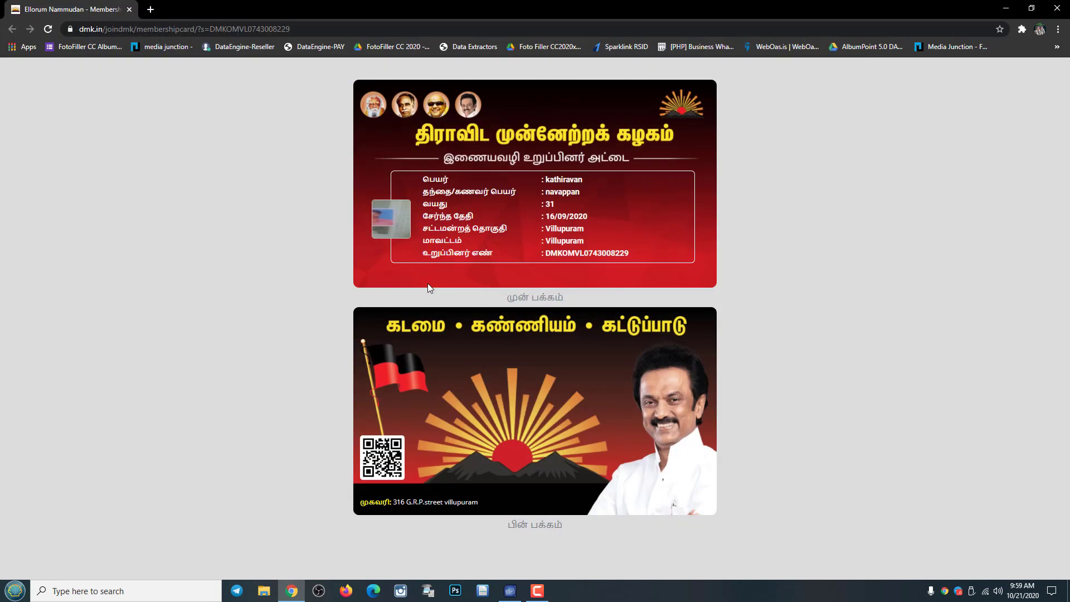
pyautogui.click(1062, 7)
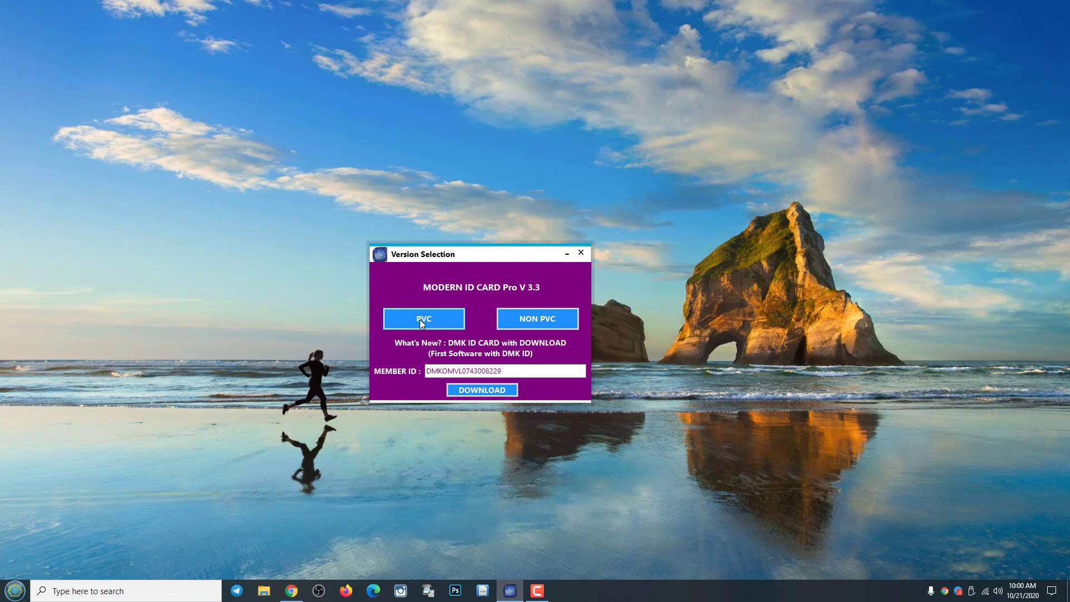
# Launch the NON PVC card maker, move its window up, and keep Single Sided printing.
pyautogui.click(534, 322)
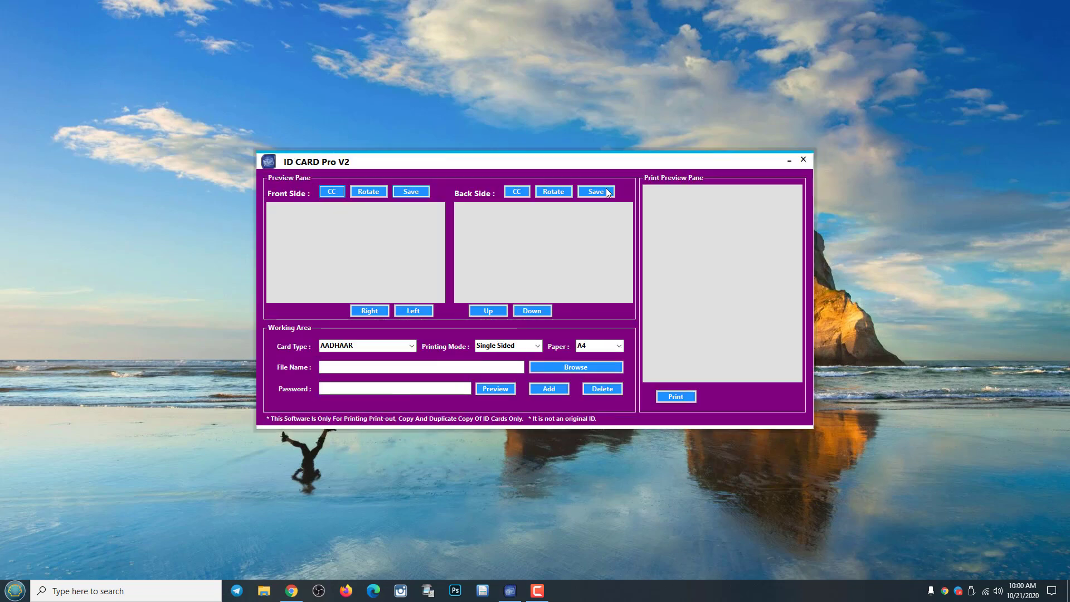
pyautogui.moveTo(595, 160); pyautogui.dragTo(604, 139)
pyautogui.click(548, 325)
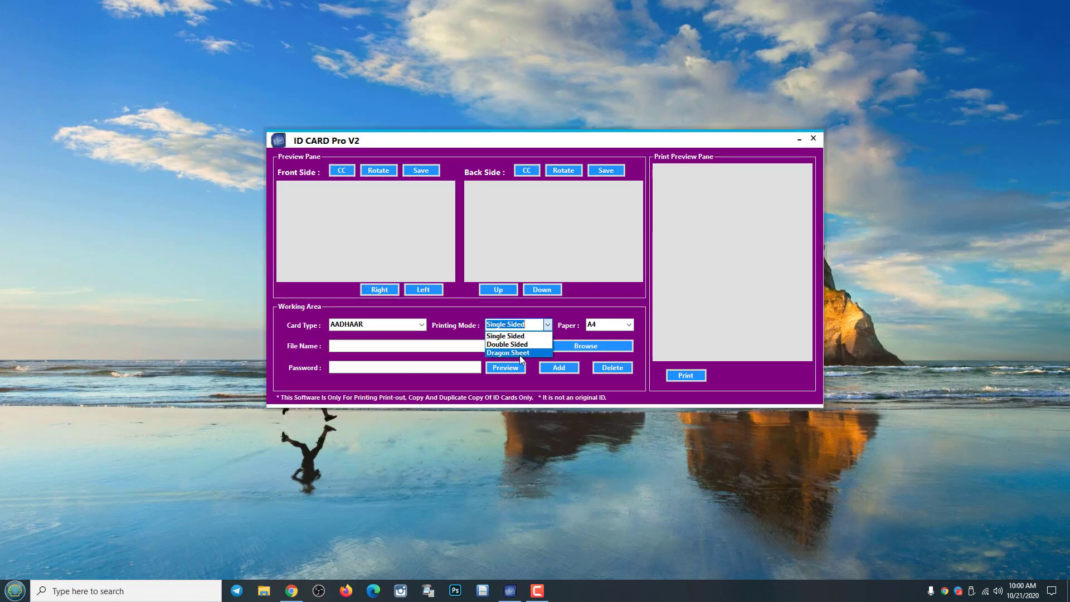
pyautogui.click(516, 336)
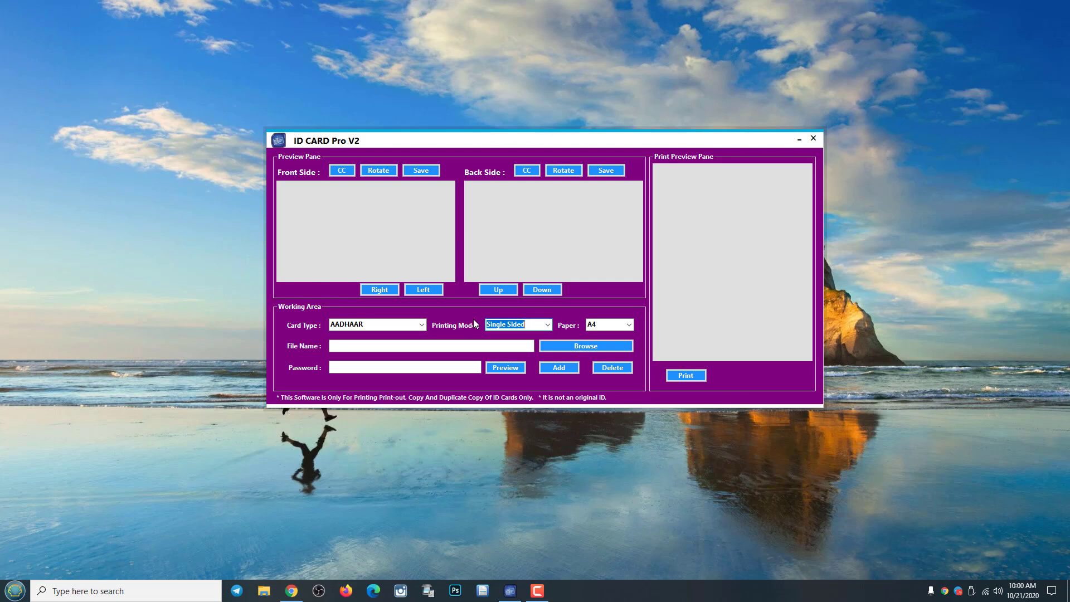
pyautogui.click(419, 326)
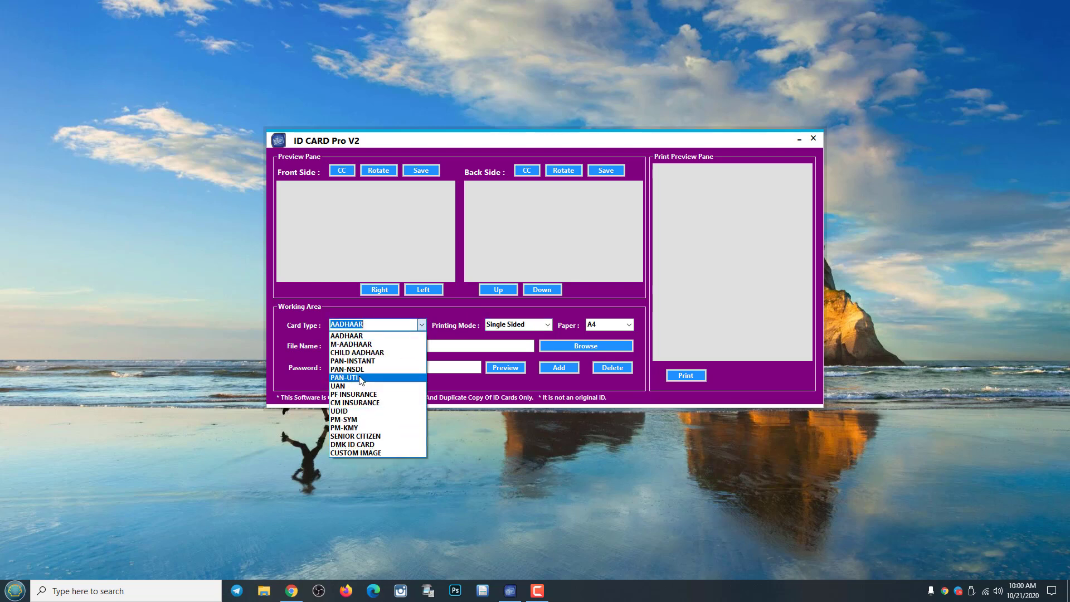
# Choose DMK ID CARD and load the Ellorum Nammudan membership PDF from D: with previews.
pyautogui.click(364, 448)
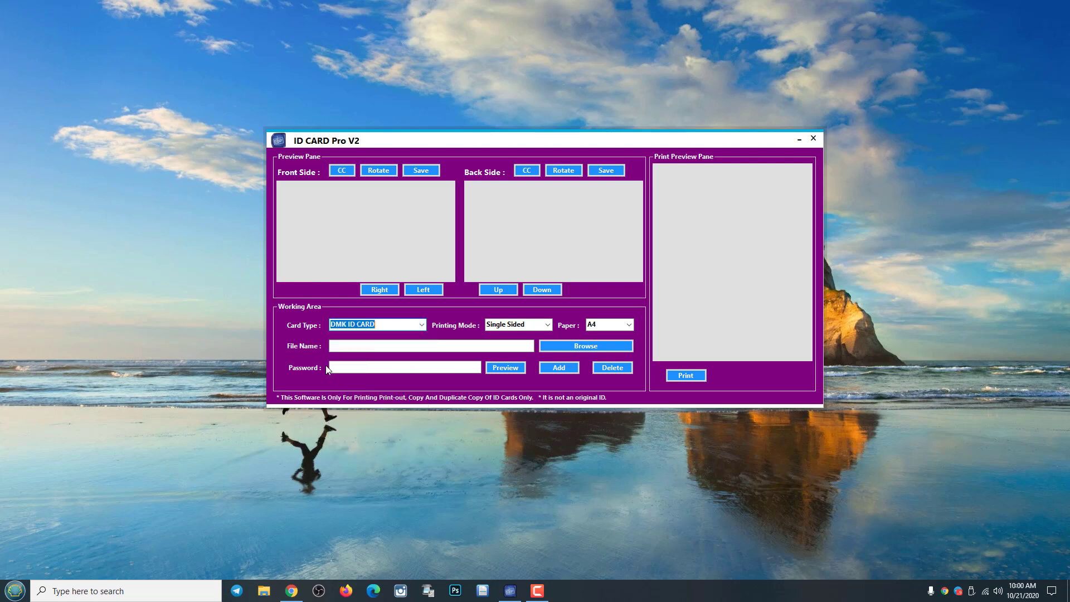
pyautogui.click(590, 346)
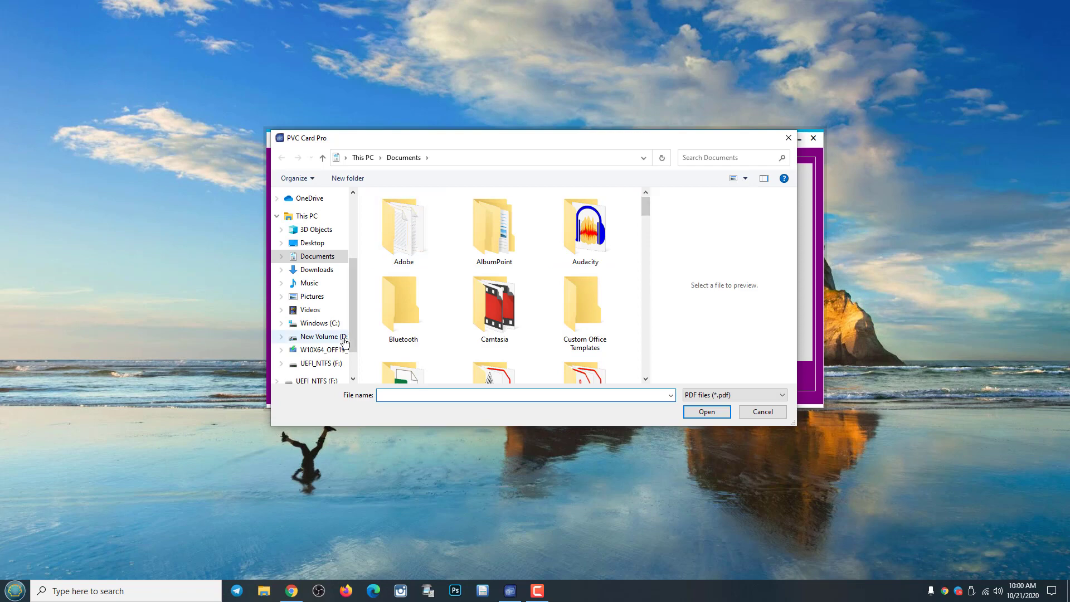
pyautogui.click(335, 338)
pyautogui.scroll(-10, 647, 268)
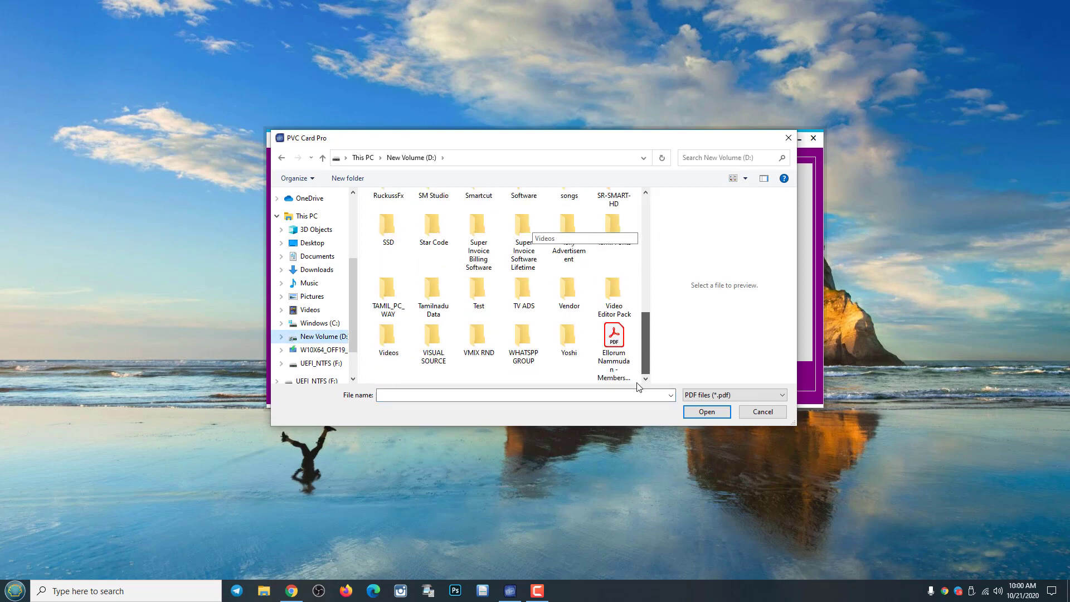
pyautogui.click(613, 342)
pyautogui.click(715, 416)
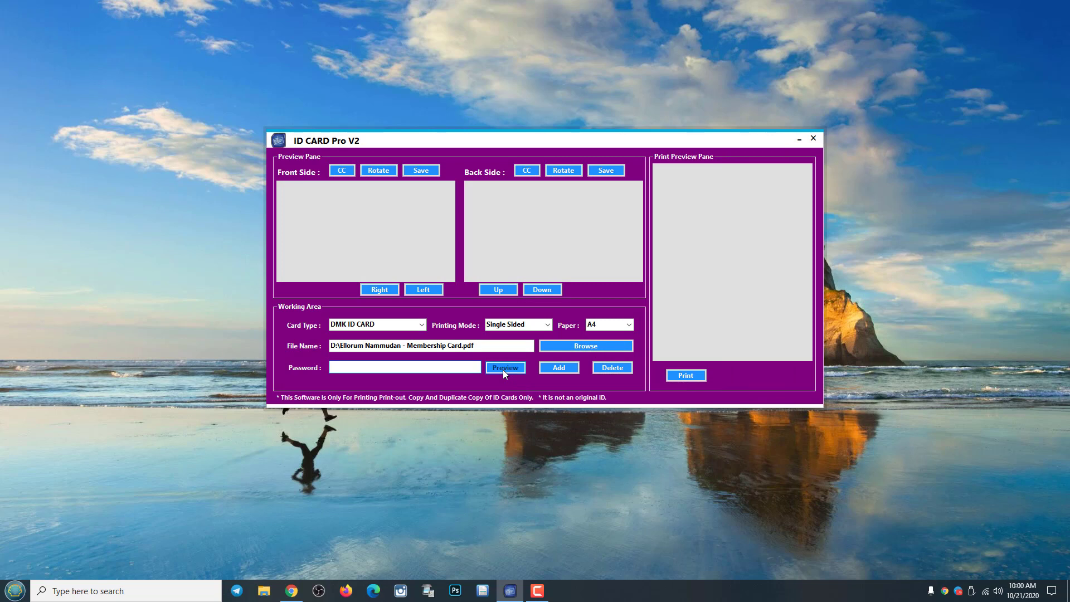
pyautogui.click(504, 368)
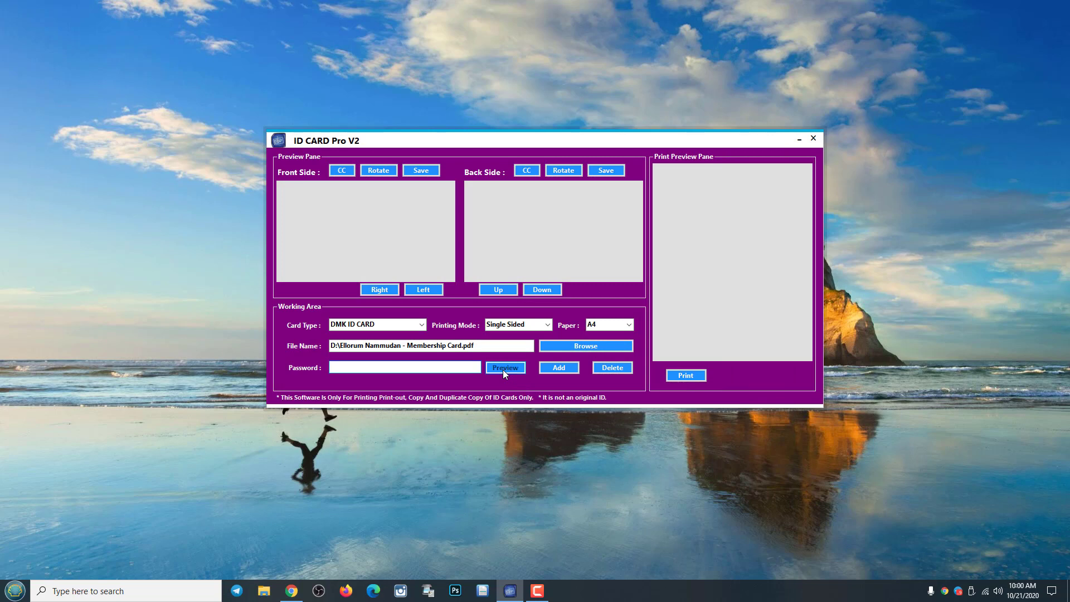
# Try paper and printing modes, ending on A4 paper with Dragon Sheet printing.
pyautogui.click(629, 324)
pyautogui.click(630, 326)
pyautogui.click(630, 325)
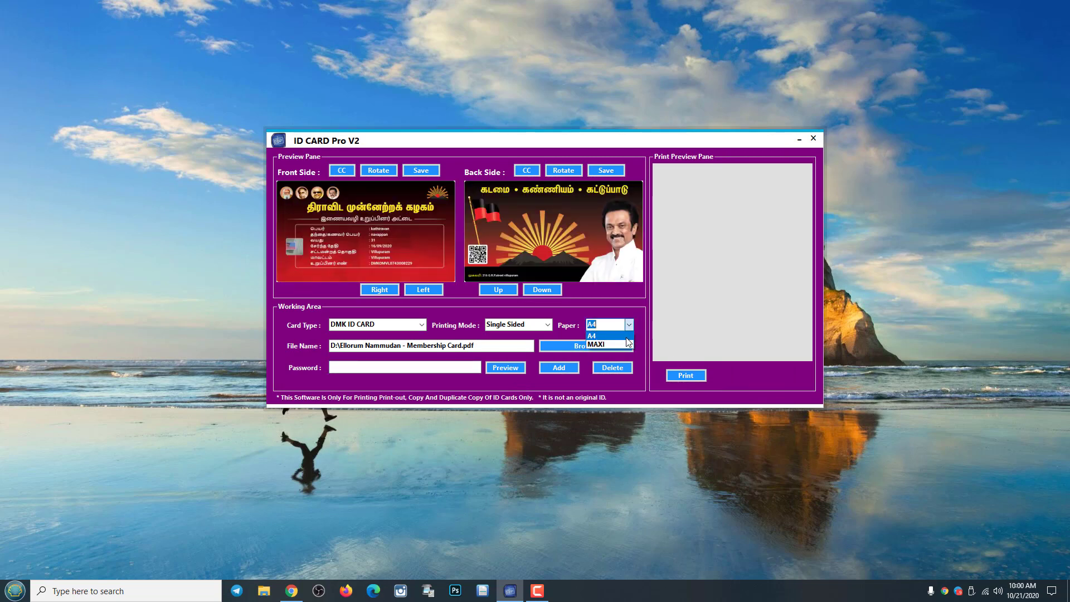
pyautogui.click(624, 342)
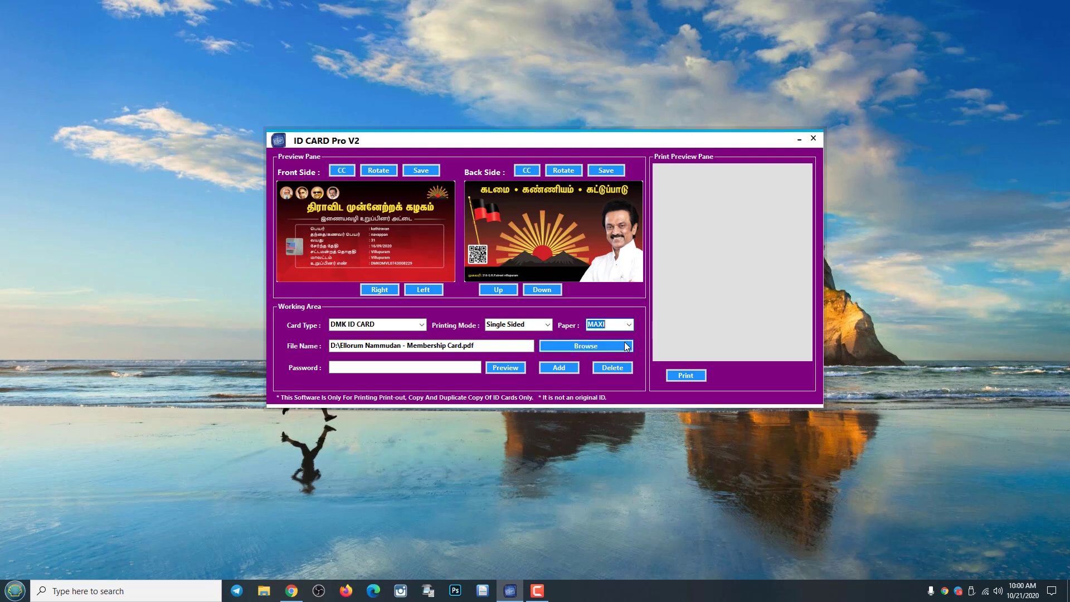
pyautogui.click(549, 326)
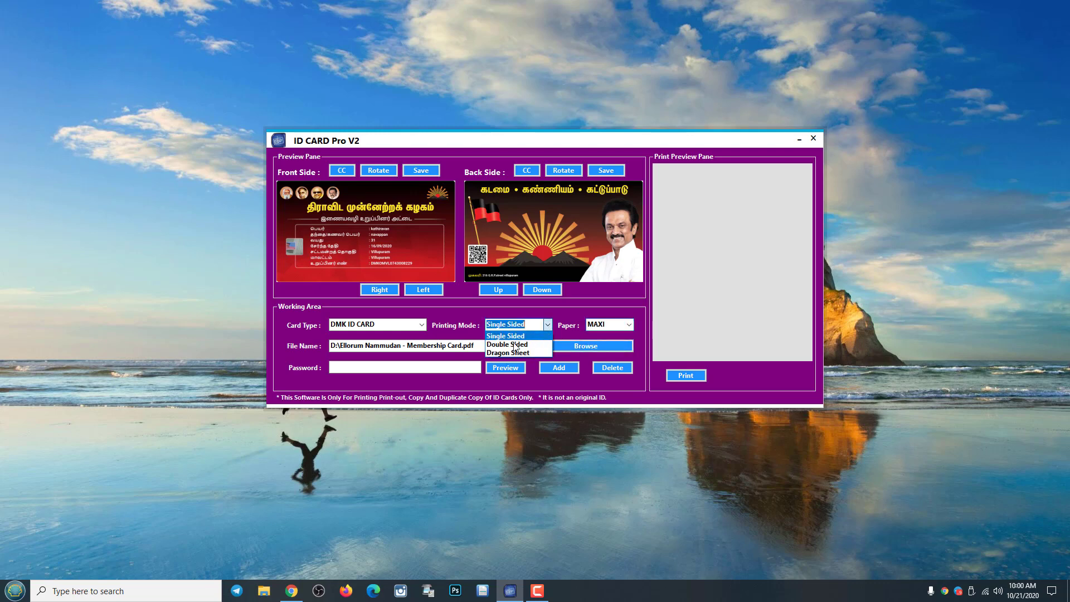
pyautogui.click(516, 347)
pyautogui.click(629, 325)
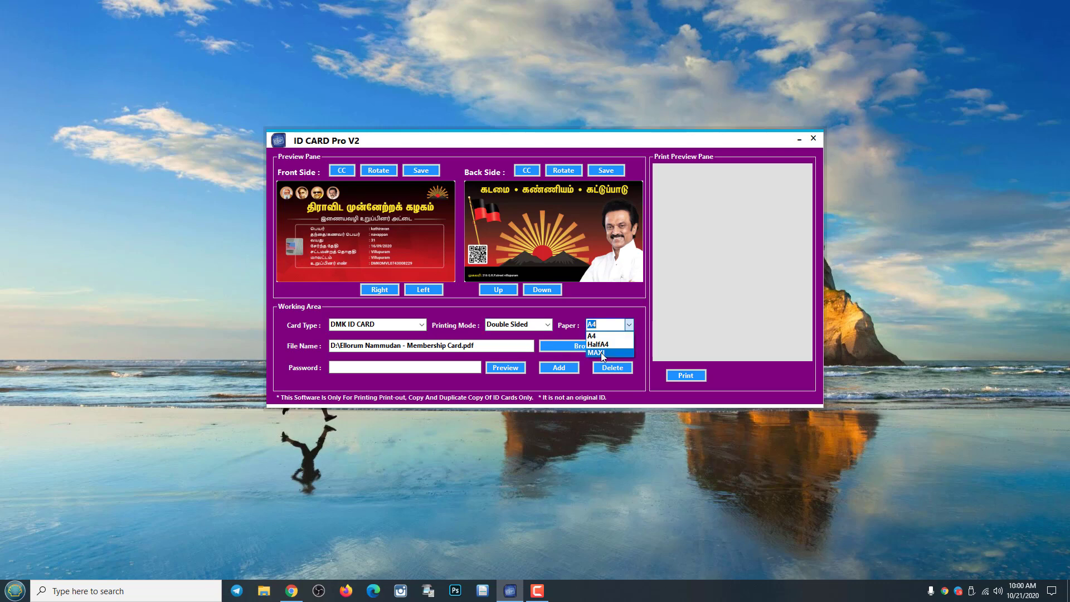
pyautogui.click(601, 337)
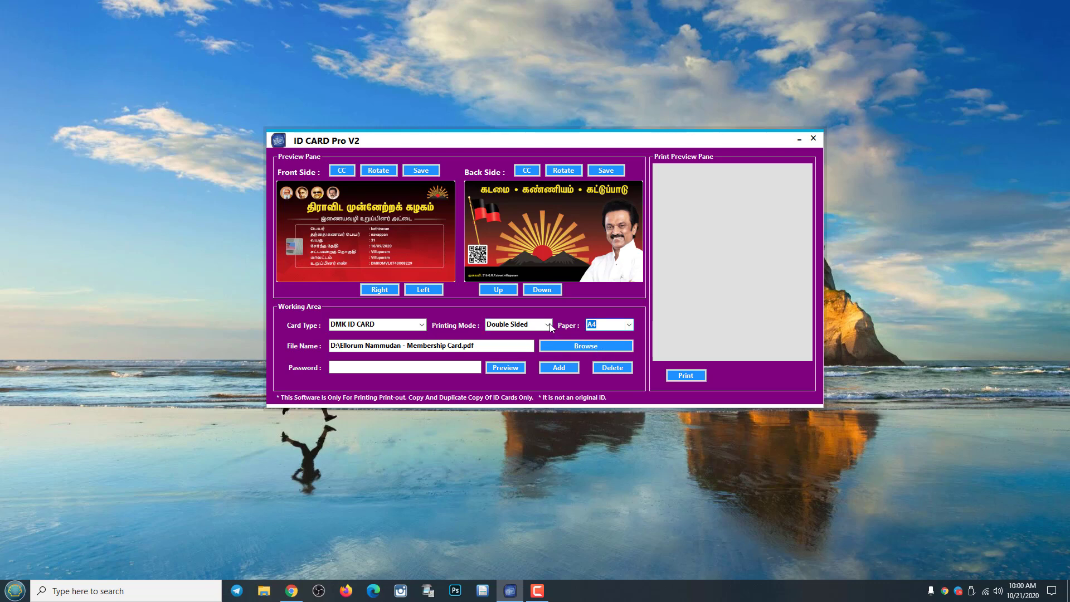
pyautogui.click(547, 325)
pyautogui.click(513, 355)
pyautogui.click(630, 326)
# Add the card pair to the print sheet, then reset printing to Single Sided.
pyautogui.click(559, 369)
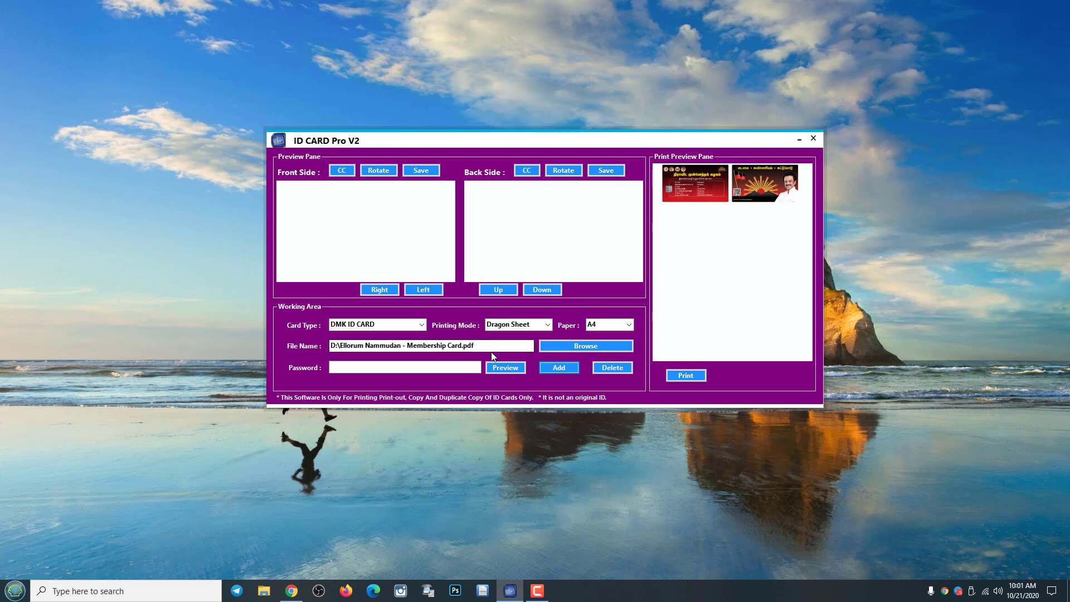
pyautogui.click(547, 325)
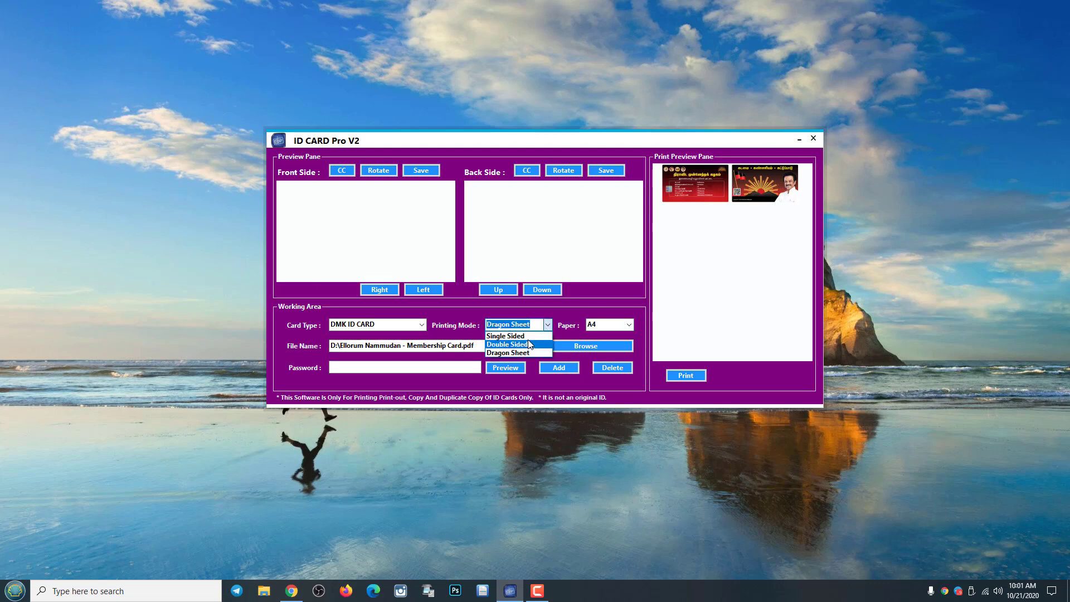
pyautogui.click(515, 335)
pyautogui.click(500, 369)
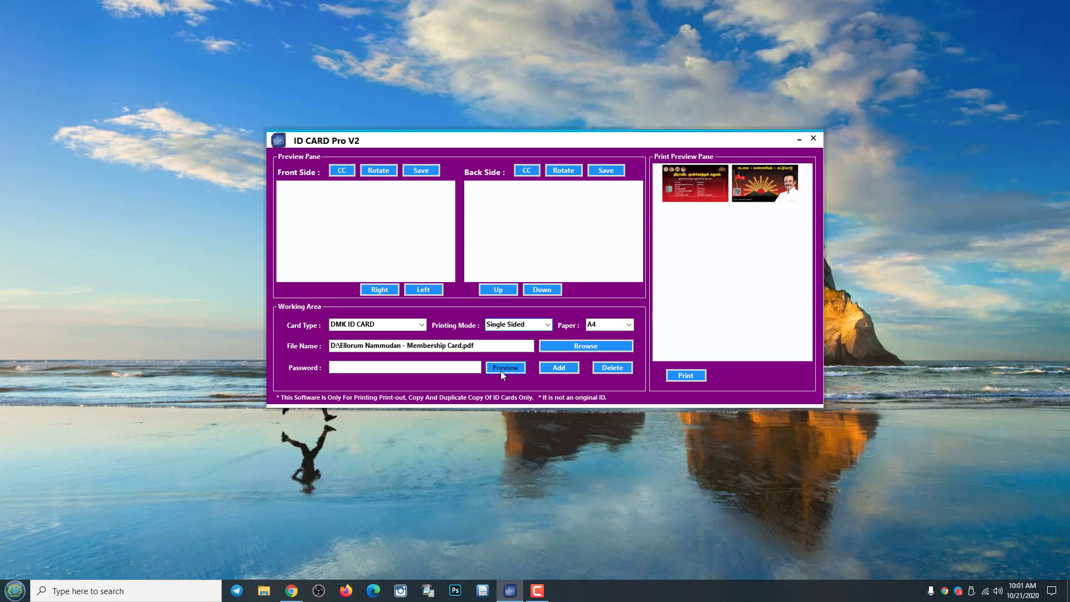
# Close the ID card tool and relaunch its NON PVC edition from Version Selection.
pyautogui.click(562, 368)
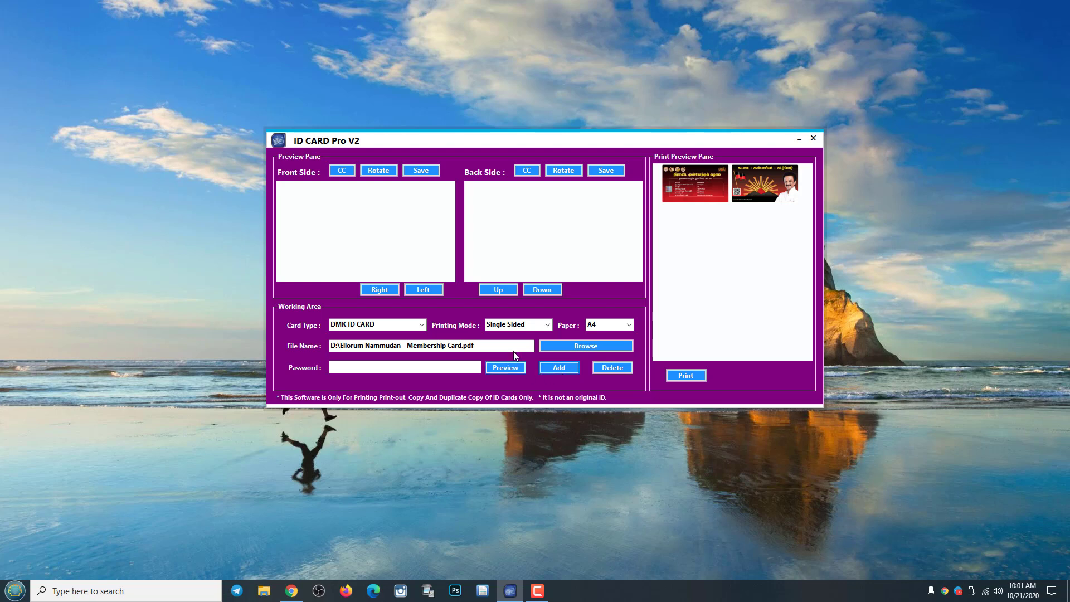
pyautogui.click(814, 139)
pyautogui.click(594, 337)
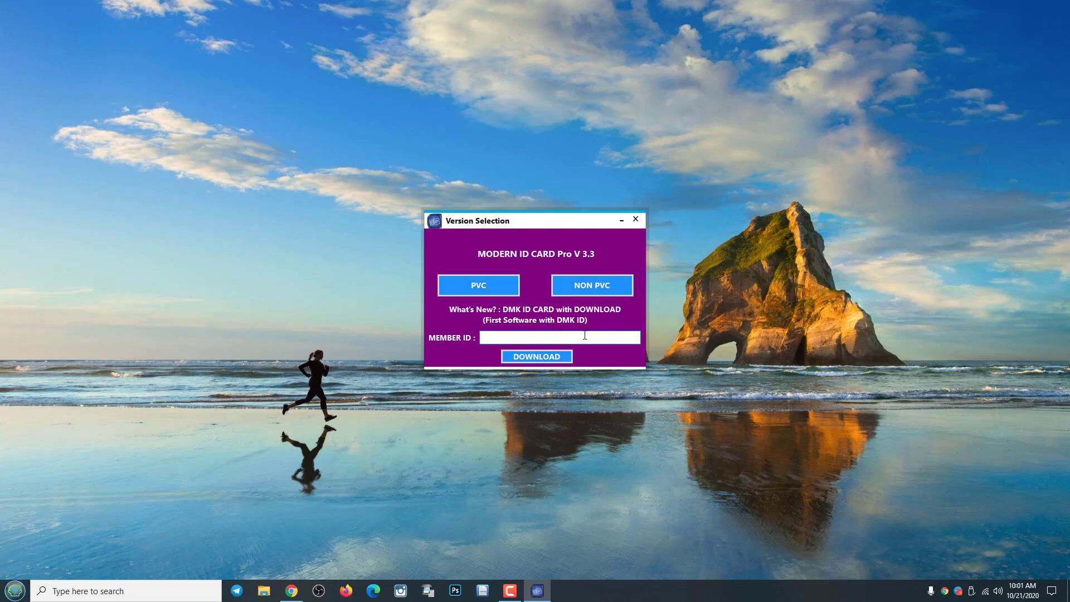
pyautogui.moveTo(562, 223); pyautogui.dragTo(540, 225)
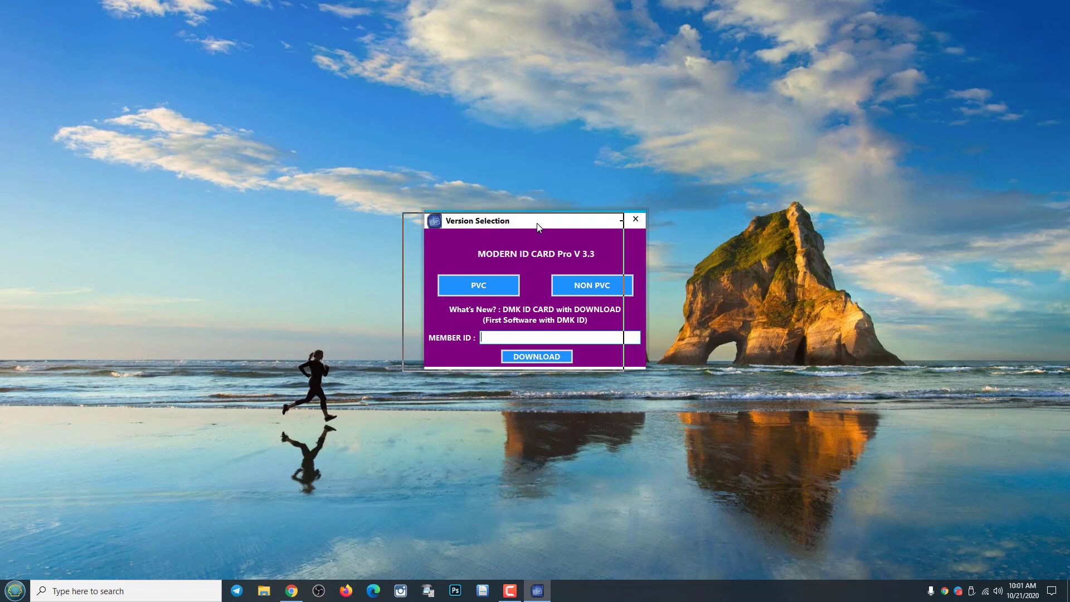
pyautogui.click(573, 292)
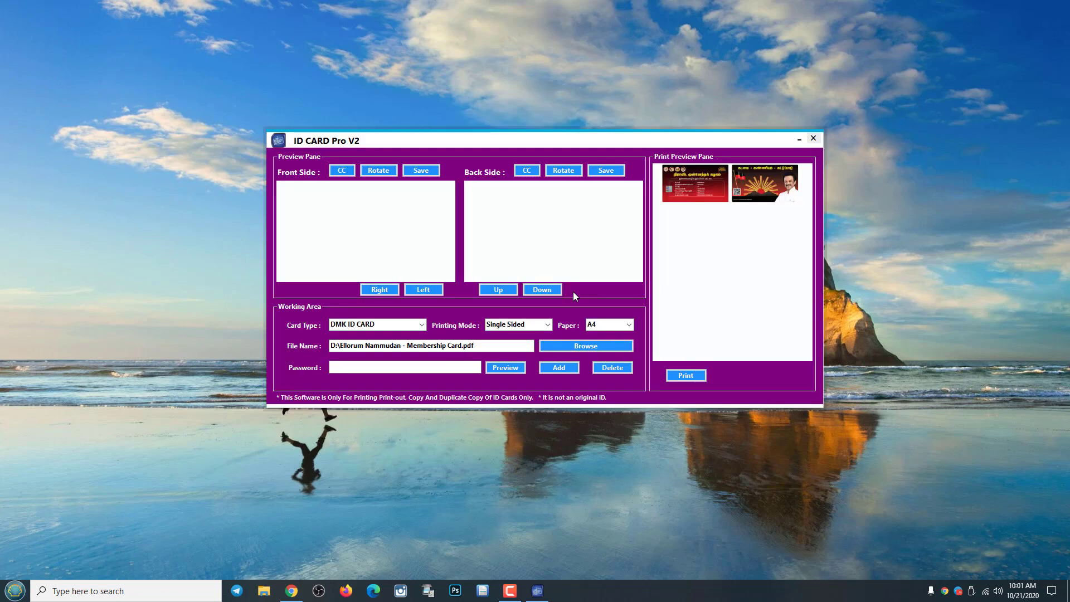
pyautogui.click(423, 324)
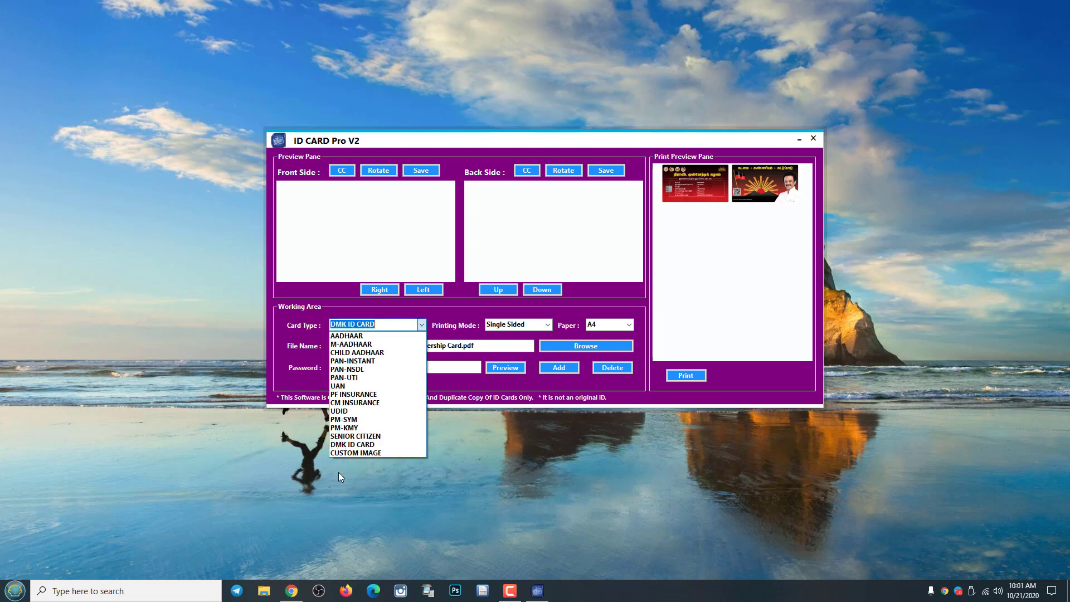
# Set the card type to CUSTOM IMAGE, browse to Desktop, then cancel the file picker.
pyautogui.click(360, 453)
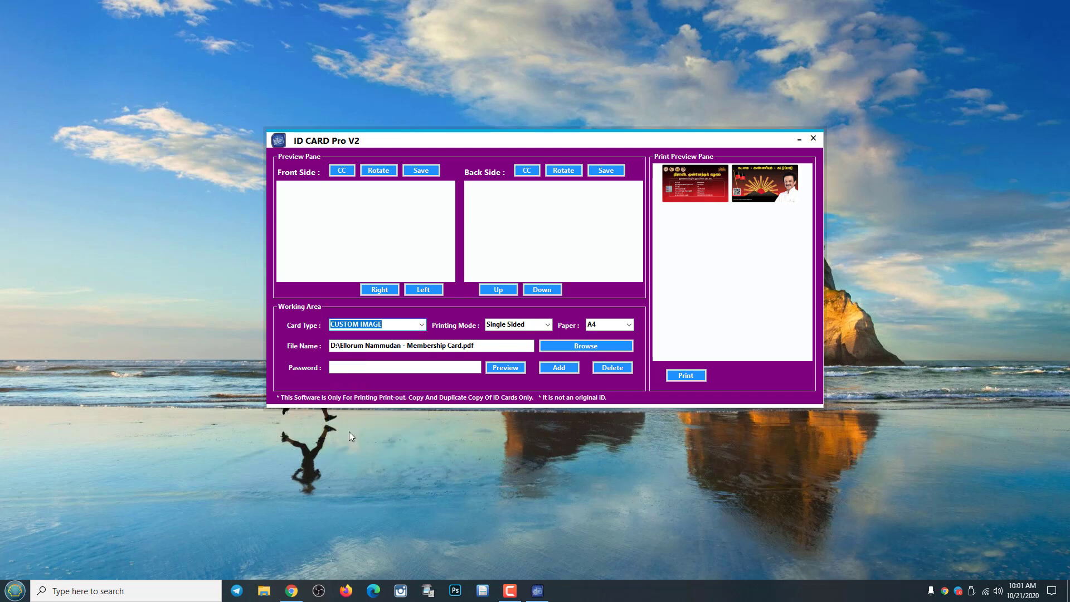
pyautogui.click(581, 346)
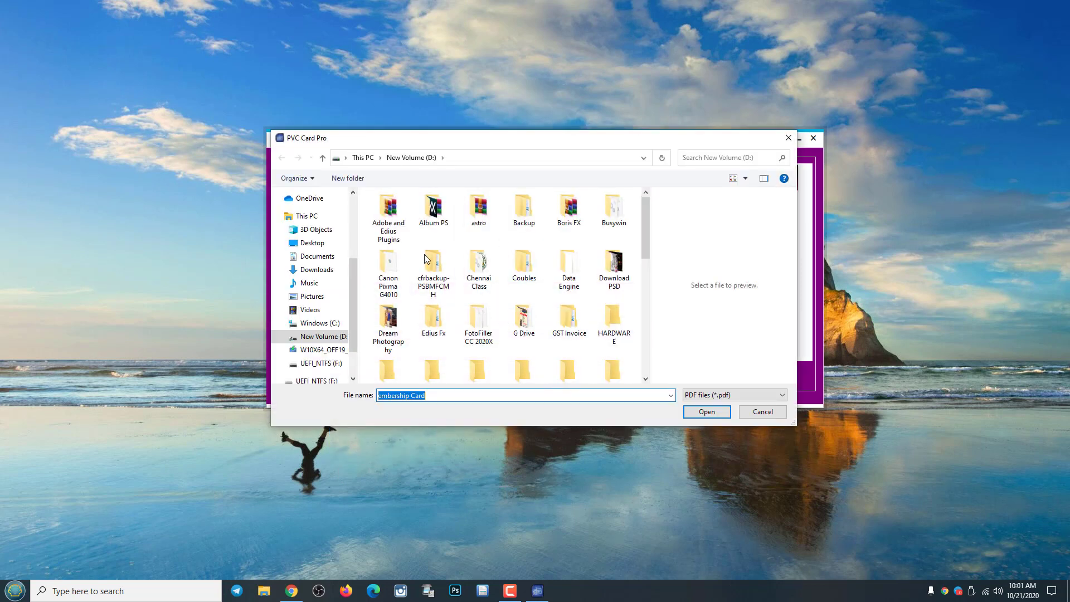
pyautogui.click(315, 256)
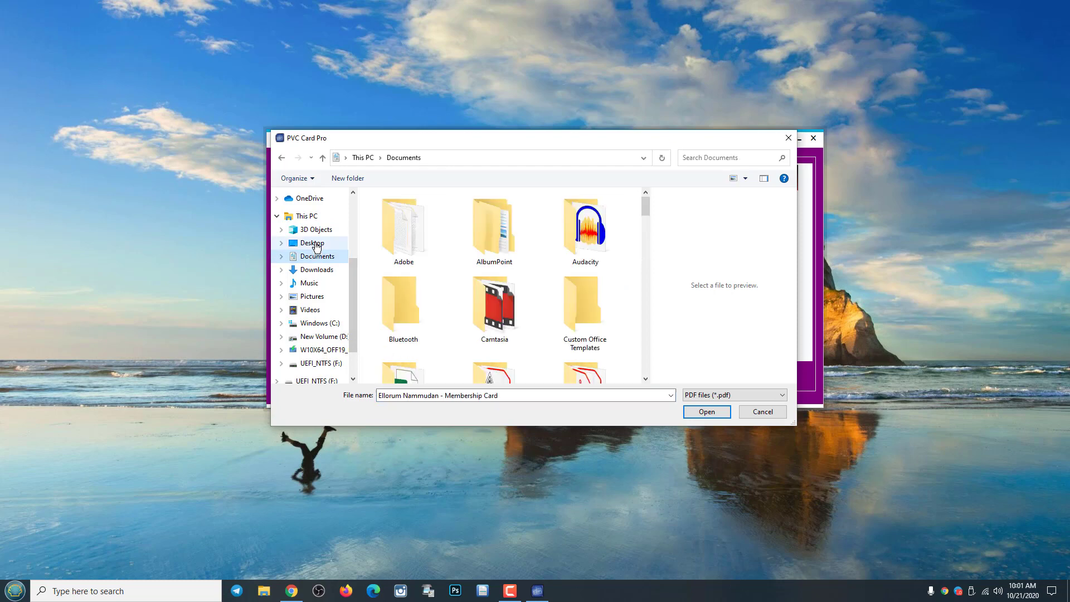
pyautogui.click(315, 243)
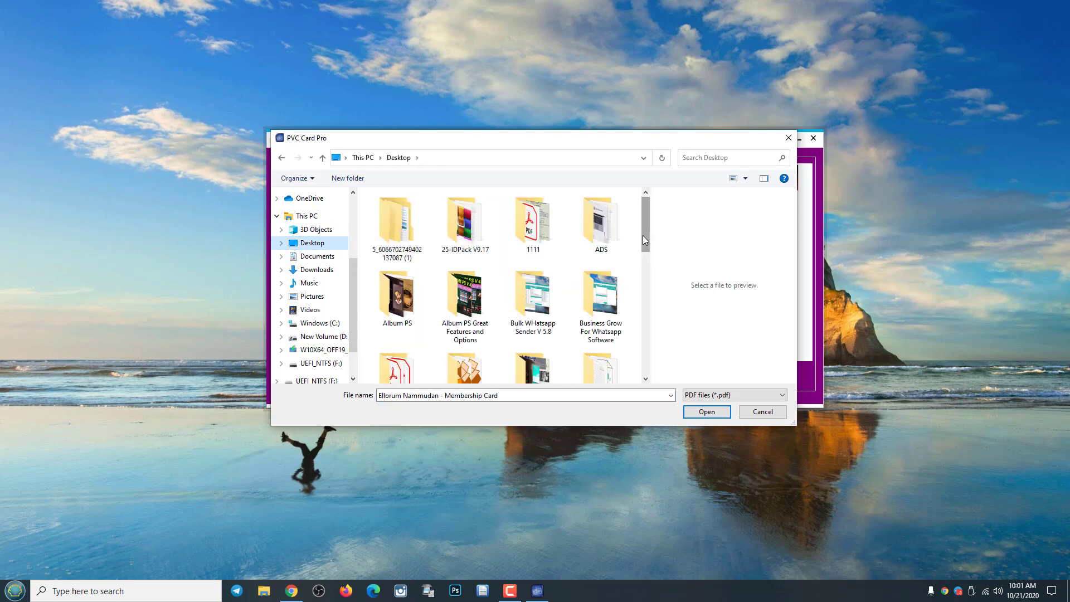
pyautogui.moveTo(643, 236); pyautogui.dragTo(642, 252)
pyautogui.click(436, 591)
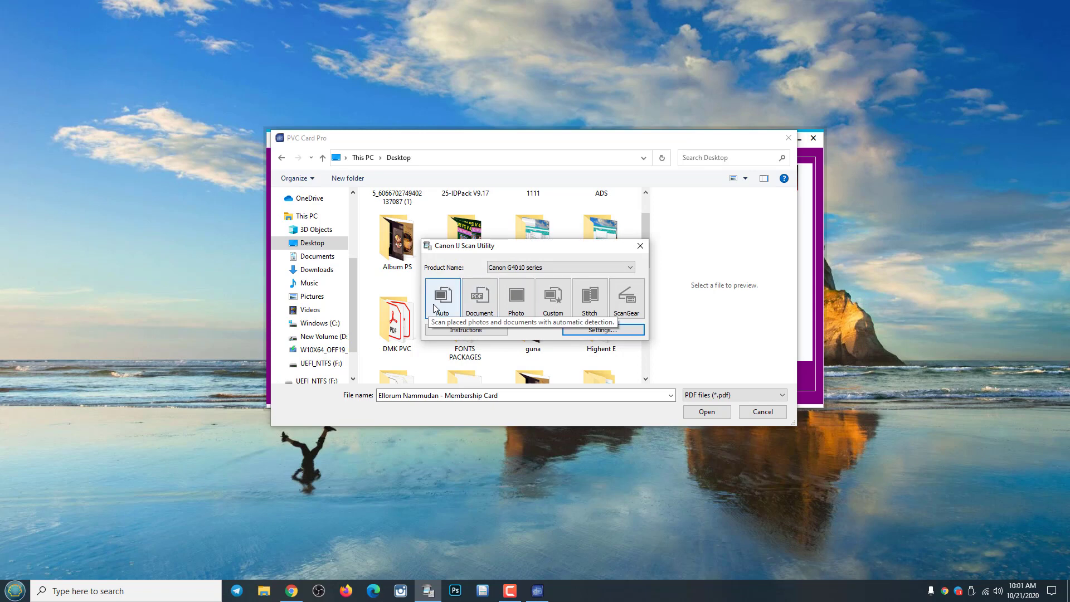
pyautogui.click(750, 413)
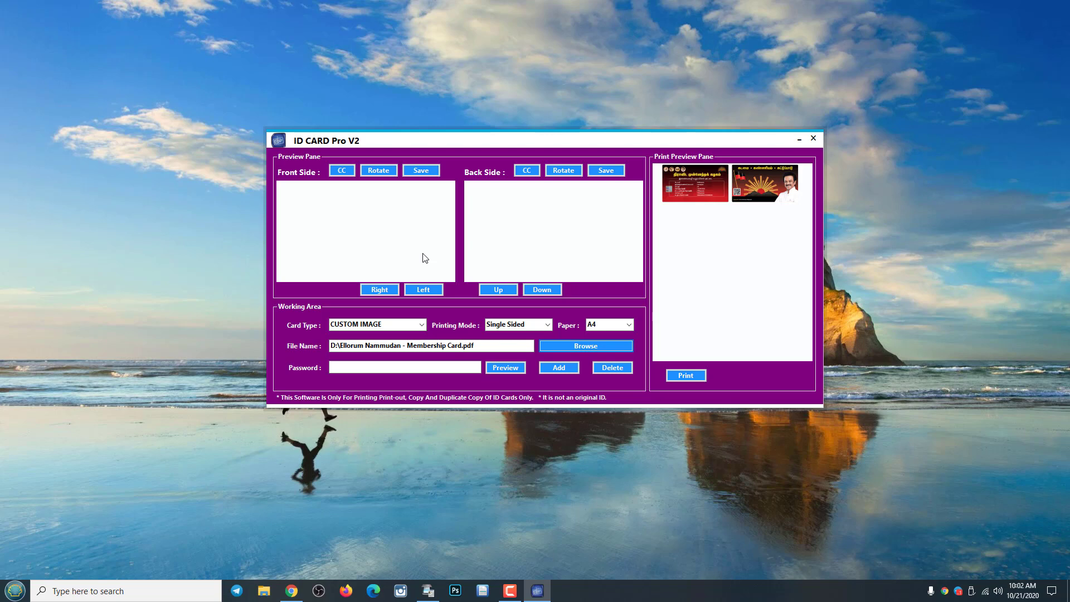
# Keep CUSTOM IMAGE as the card type.
pyautogui.click(422, 328)
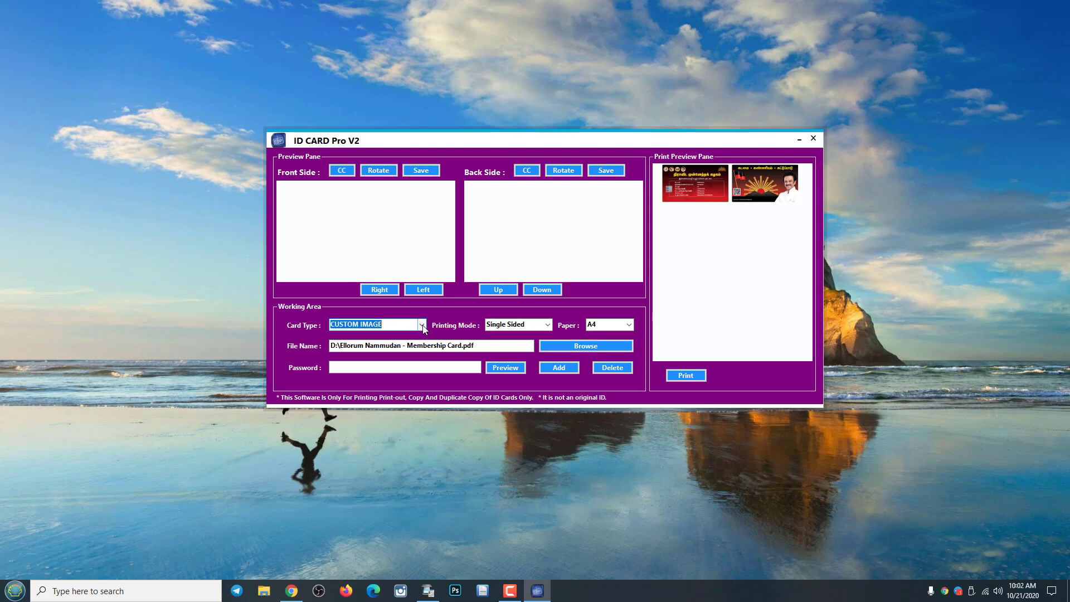
pyautogui.click(423, 328)
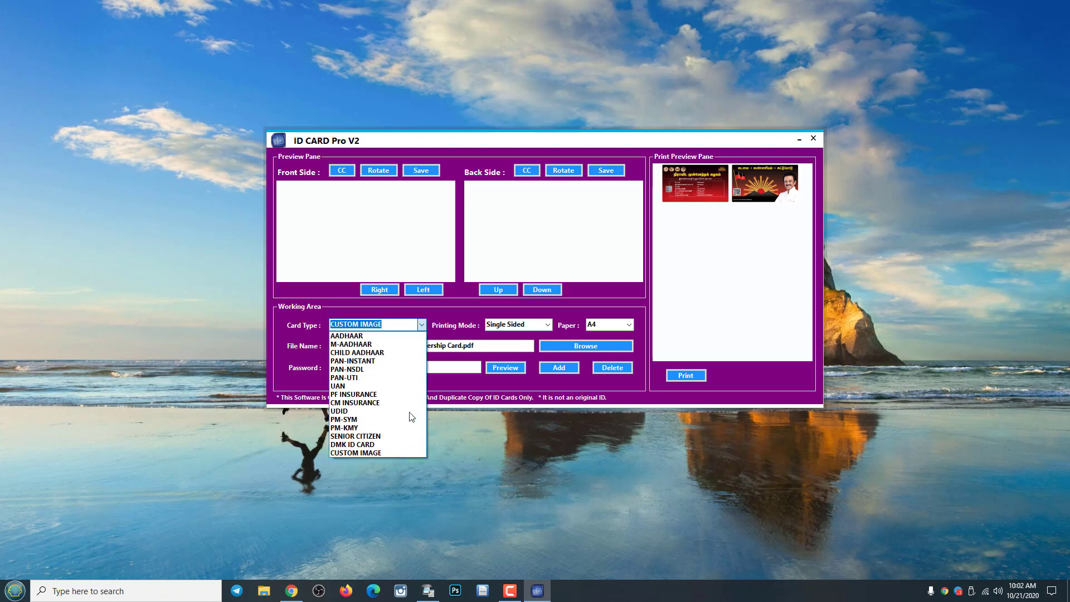
pyautogui.click(382, 452)
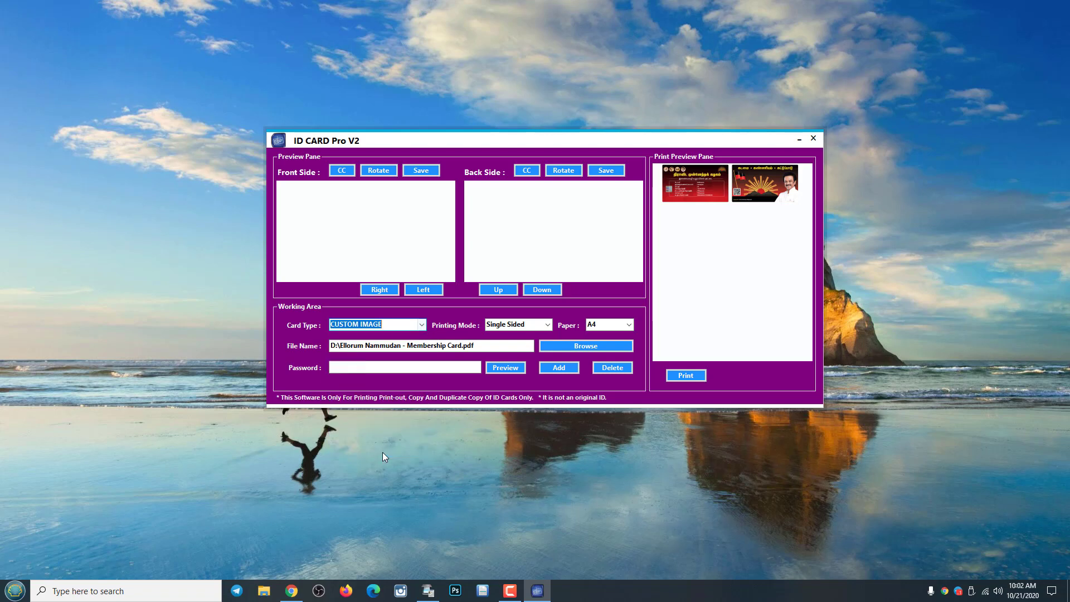
# Load R1 from Desktop's S folder as the front image and R2 as the back.
pyautogui.click(366, 225)
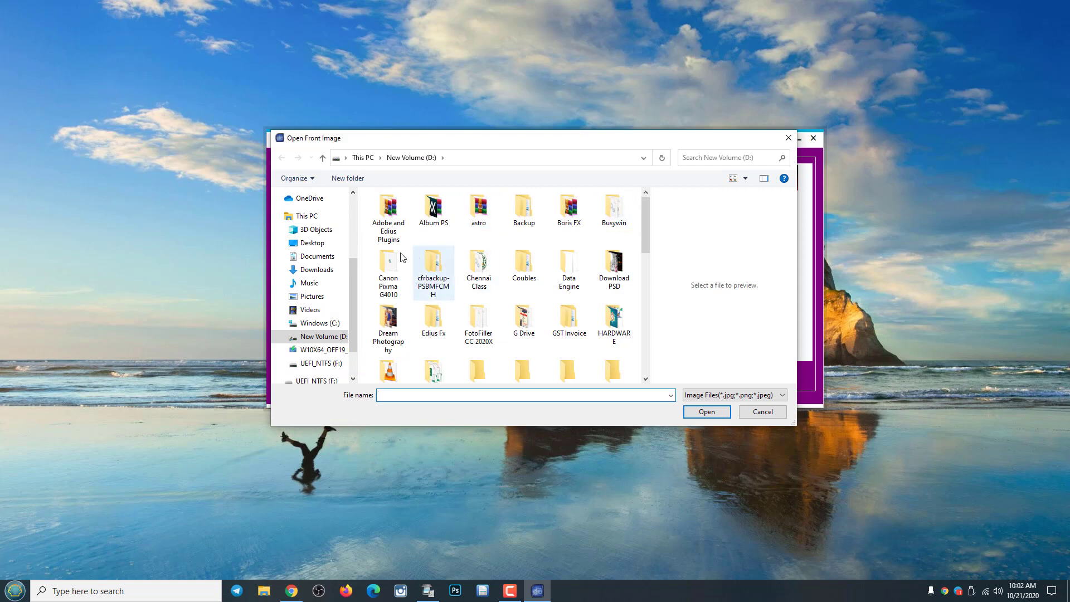
pyautogui.click(309, 243)
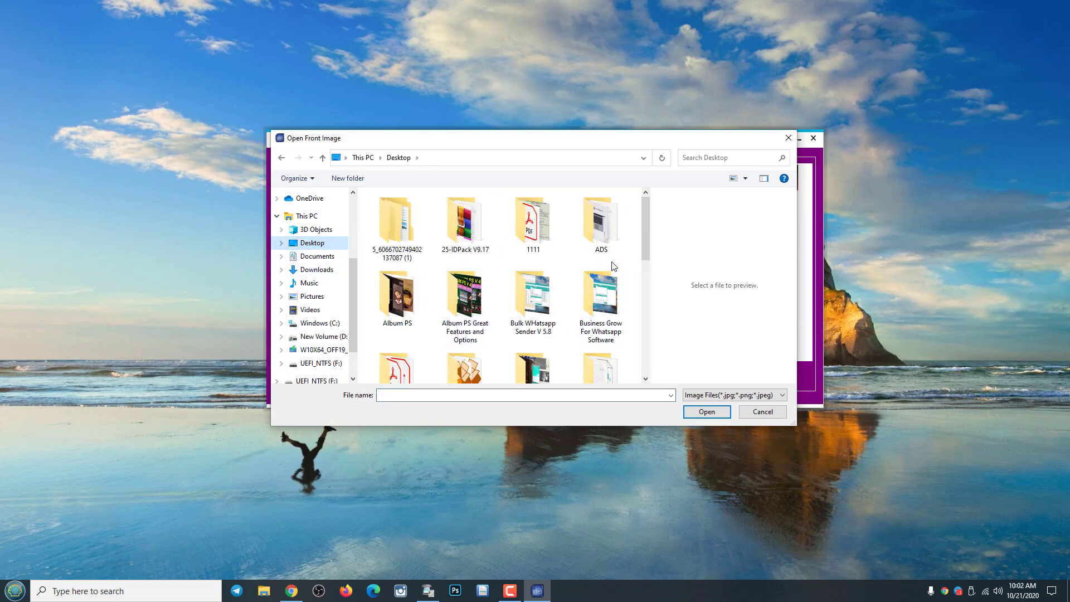
pyautogui.moveTo(646, 229); pyautogui.dragTo(644, 239)
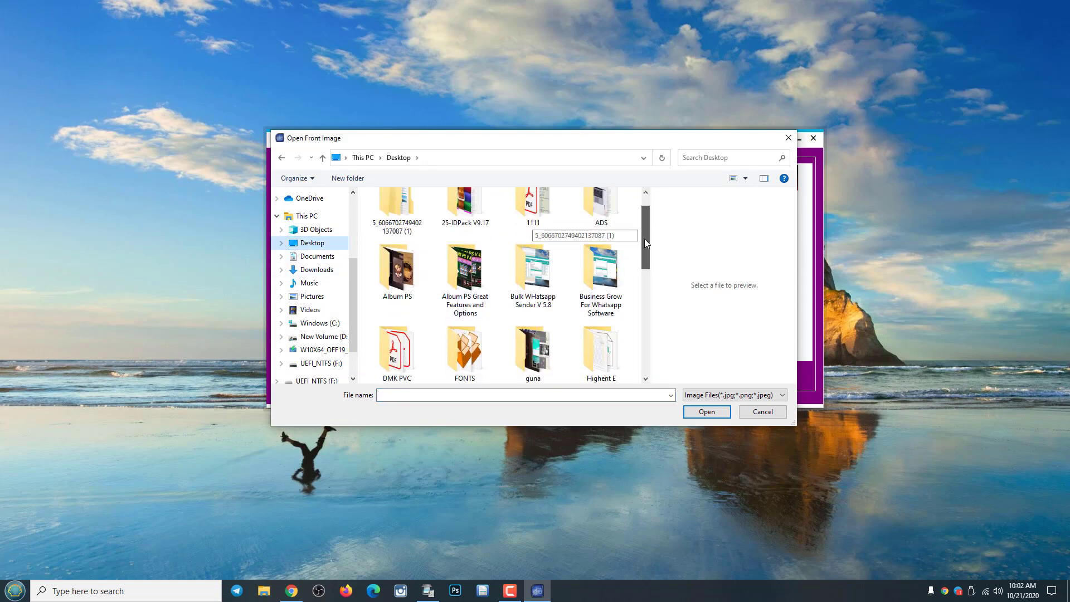
pyautogui.click(517, 273)
pyautogui.press('s')
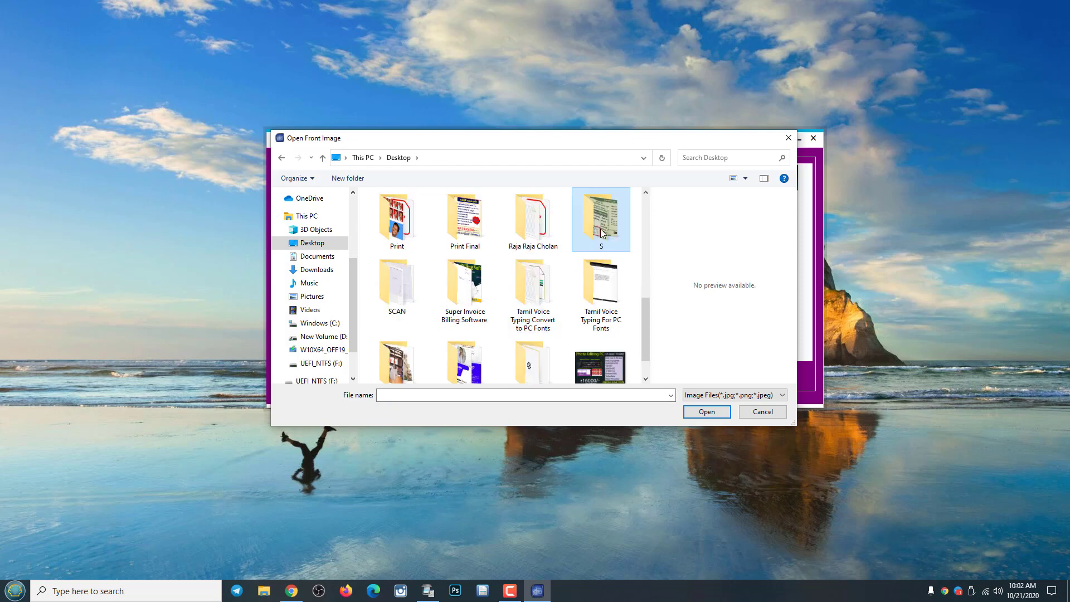
pyautogui.doubleClick(601, 233)
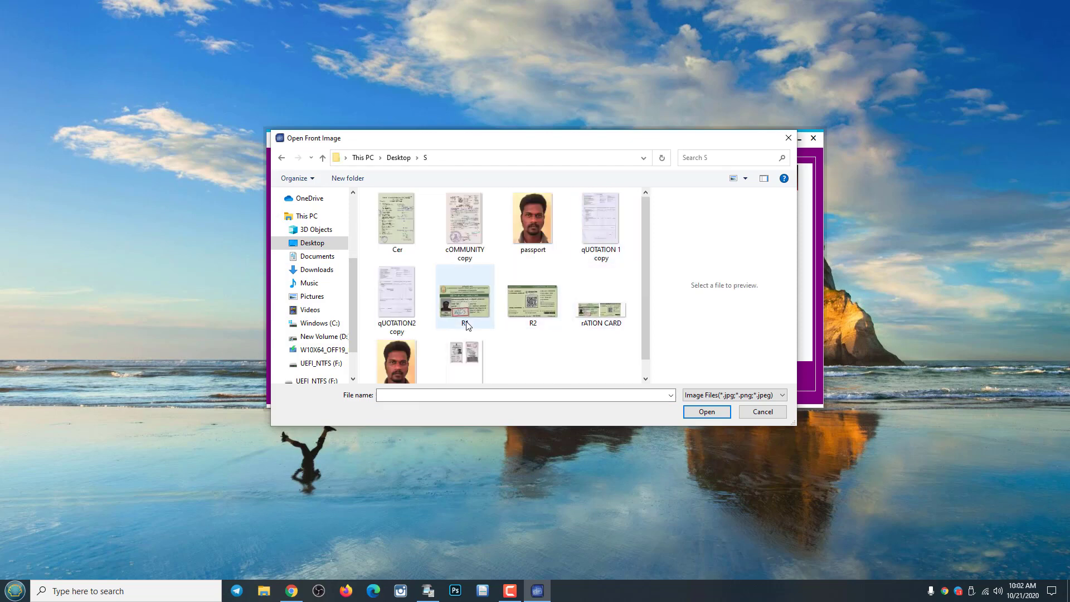
pyautogui.click(472, 308)
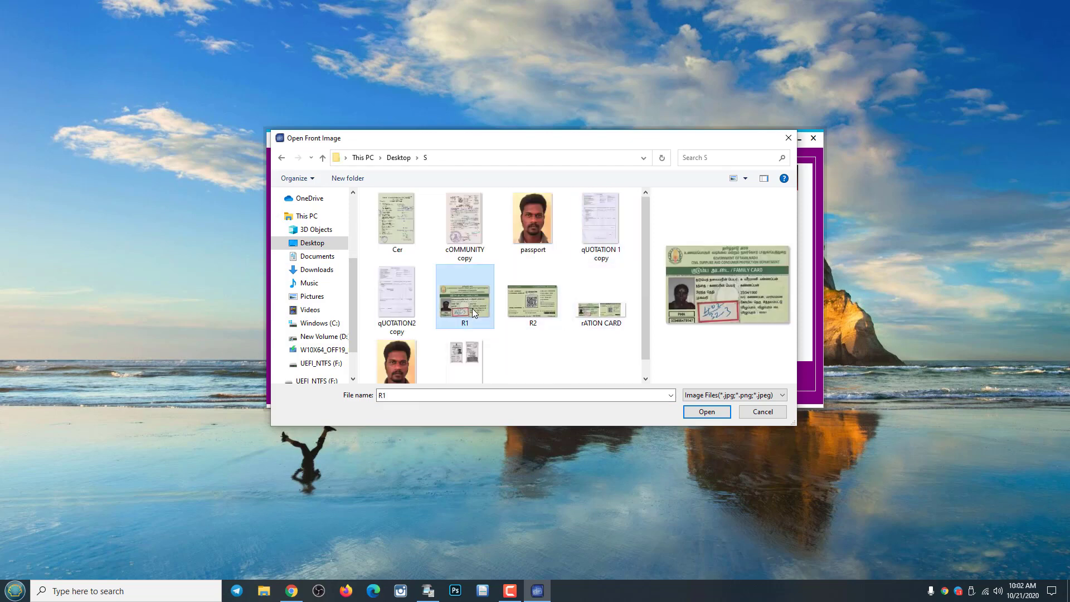
pyautogui.click(706, 411)
pyautogui.click(528, 232)
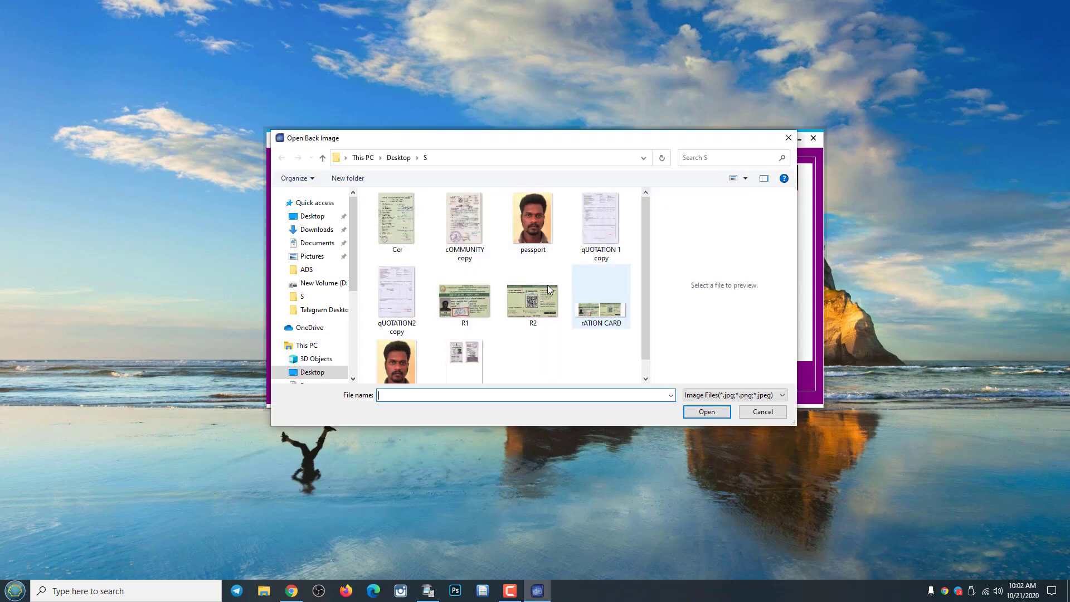
pyautogui.doubleClick(530, 302)
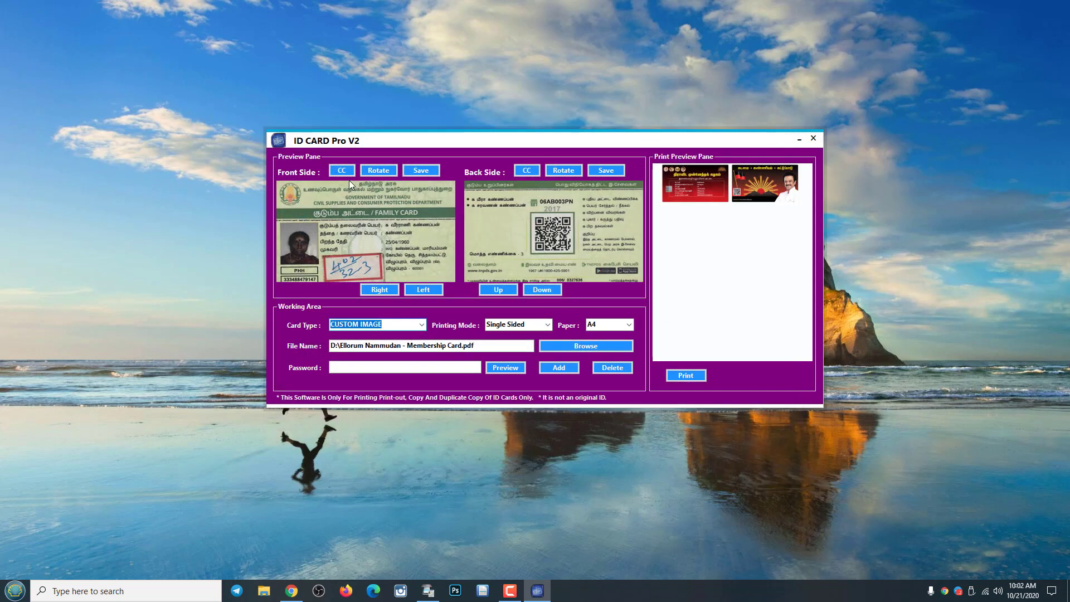
# Raise the front card's contrast a step, sharpen it, and save the colour correction.
pyautogui.click(342, 171)
pyautogui.click(542, 341)
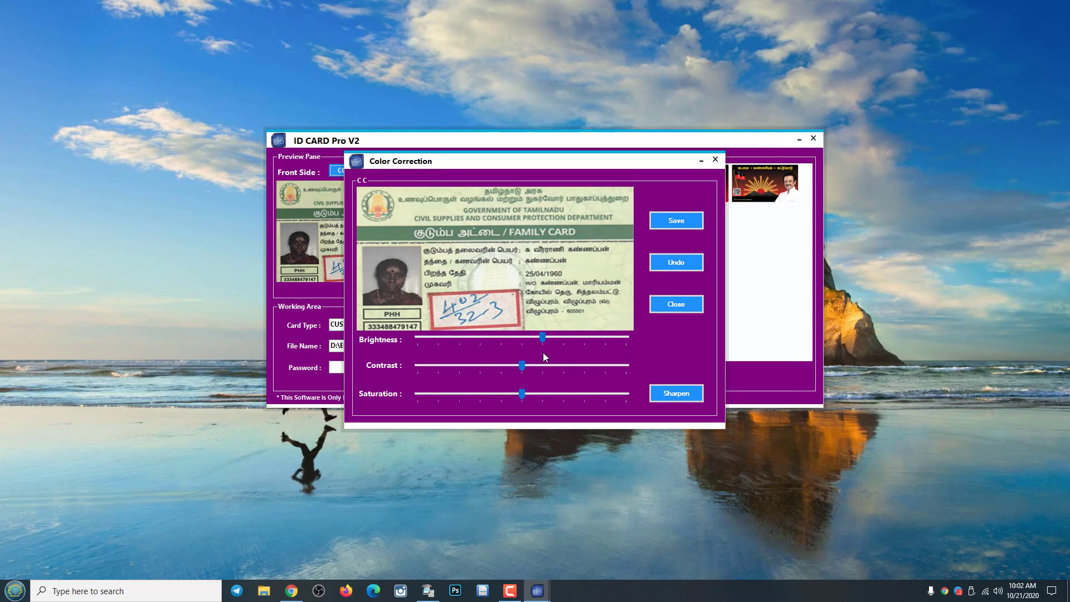
pyautogui.click(535, 365)
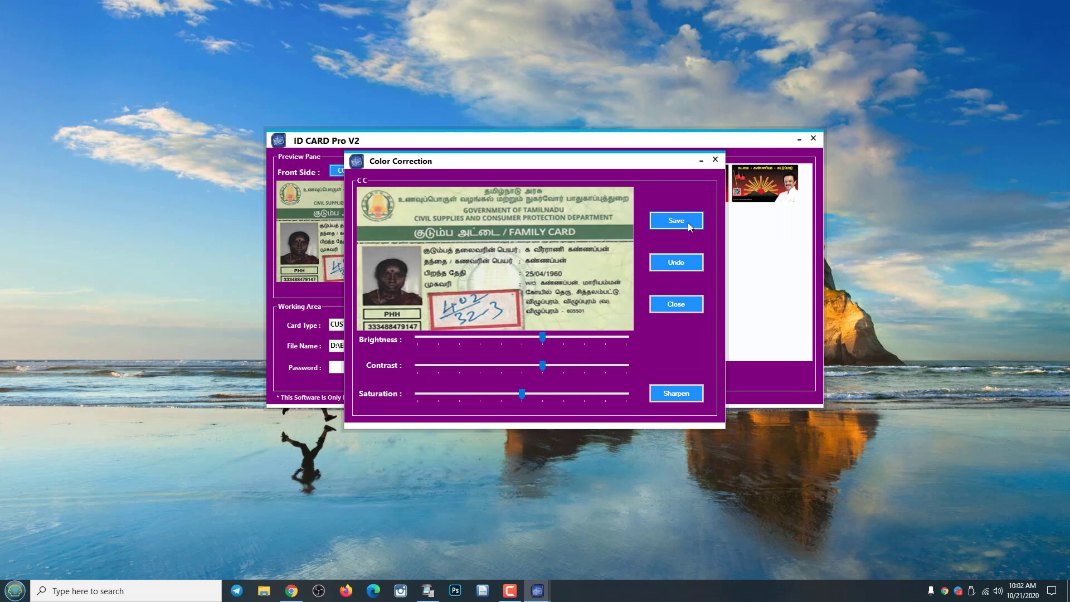
pyautogui.click(525, 337)
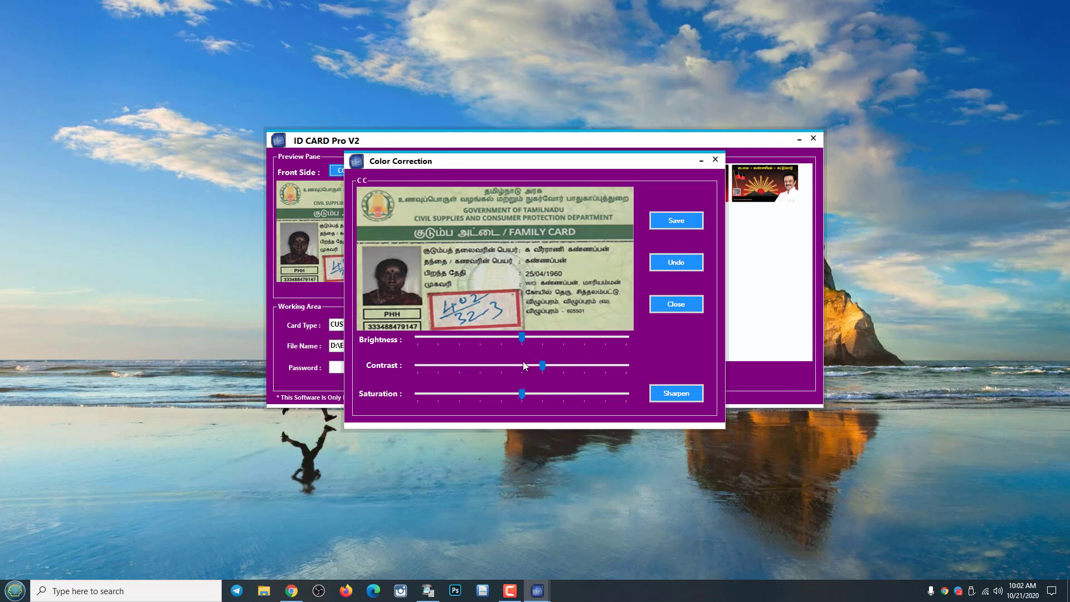
pyautogui.click(687, 396)
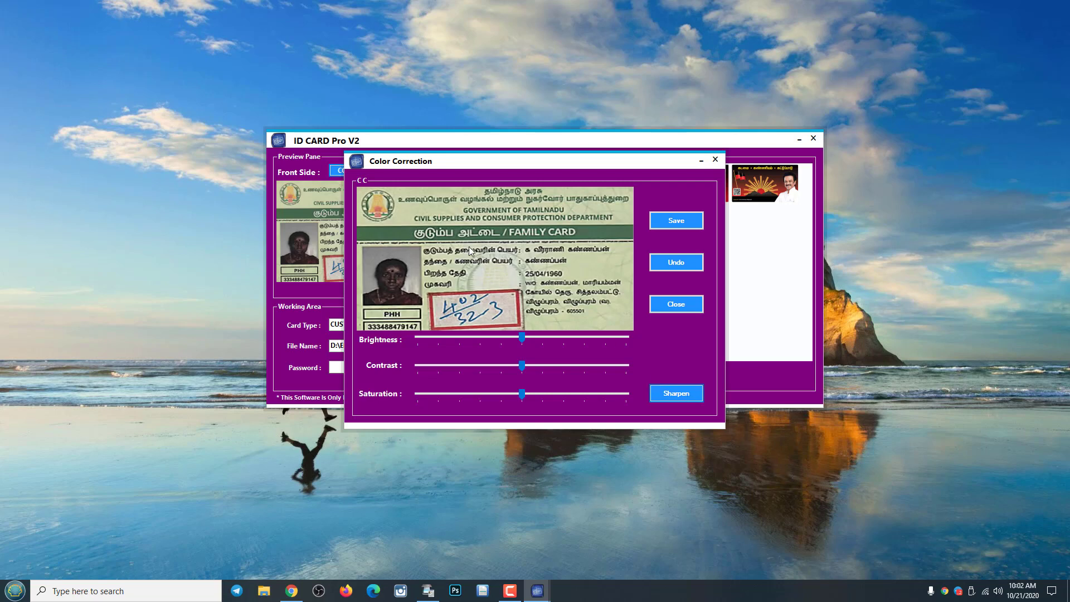
pyautogui.click(666, 222)
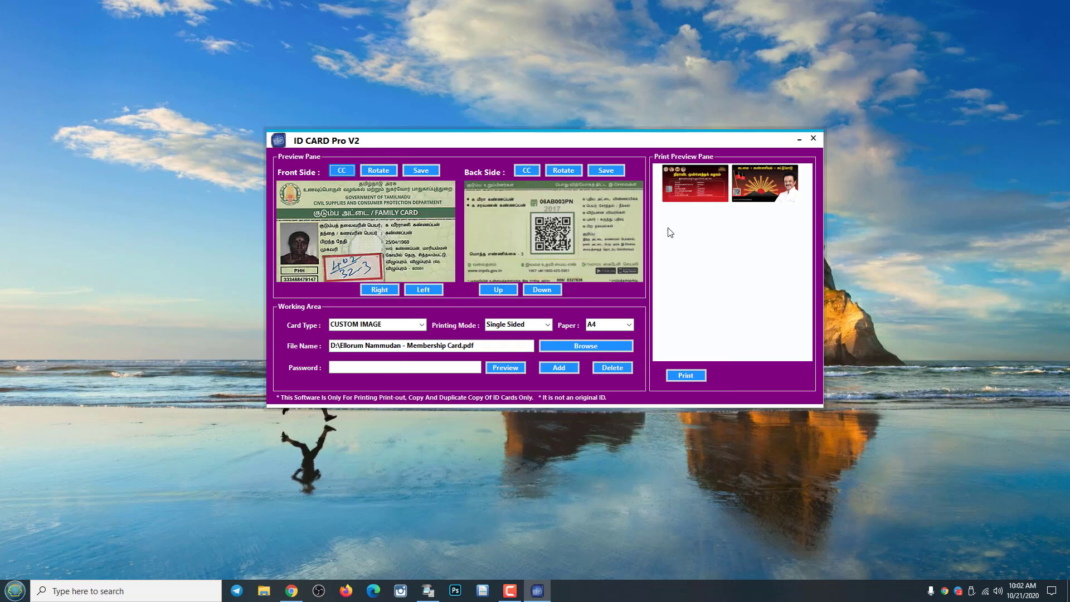
# Raise the back card's contrast two steps with brightness left at centre, and save.
pyautogui.click(532, 170)
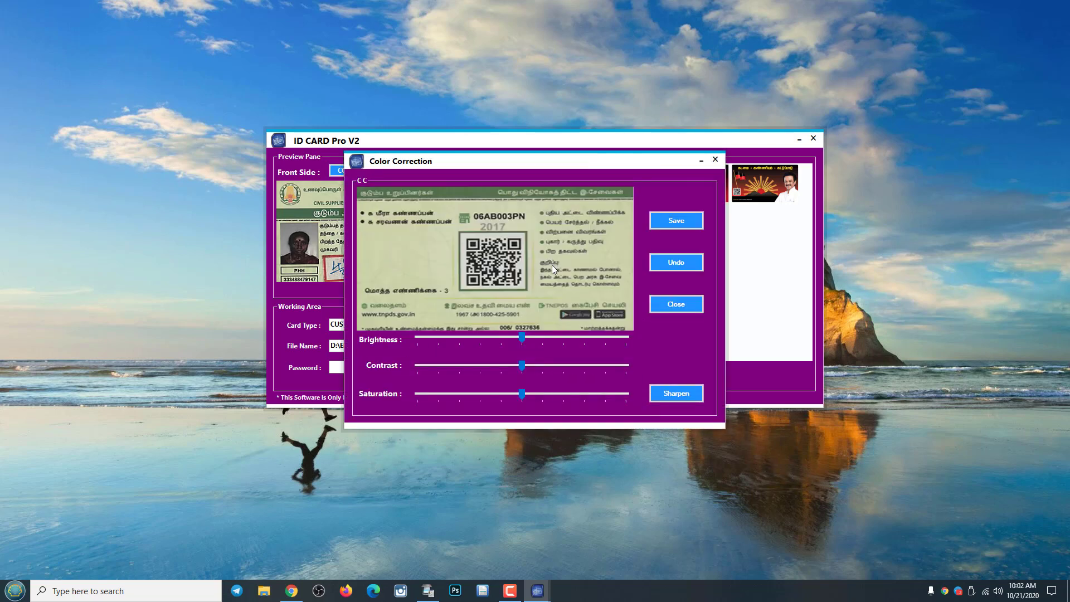
pyautogui.click(542, 339)
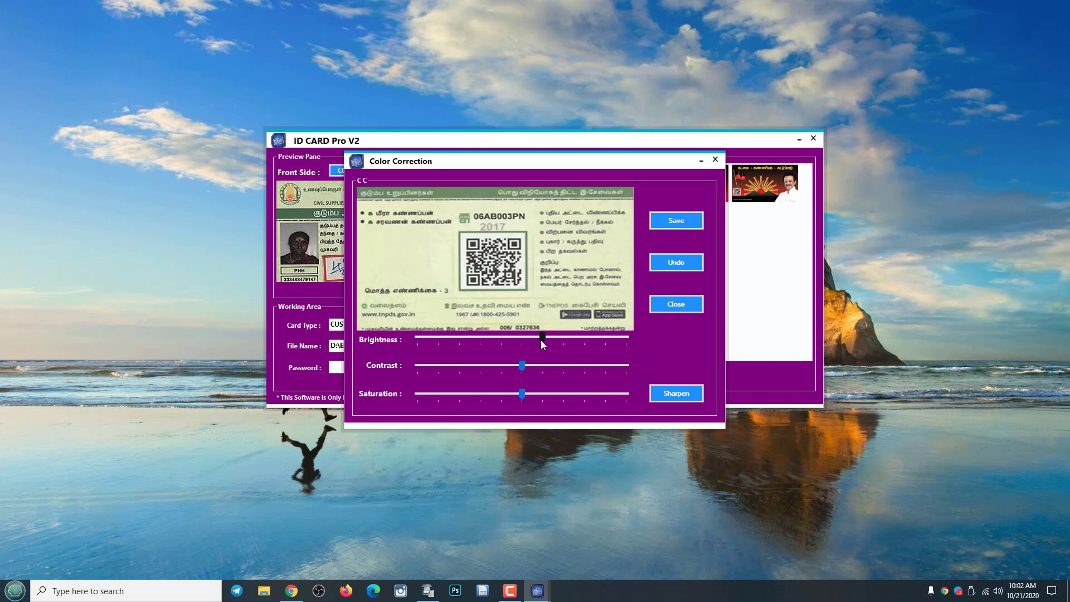
pyautogui.click(527, 339)
pyautogui.click(539, 366)
pyautogui.click(557, 370)
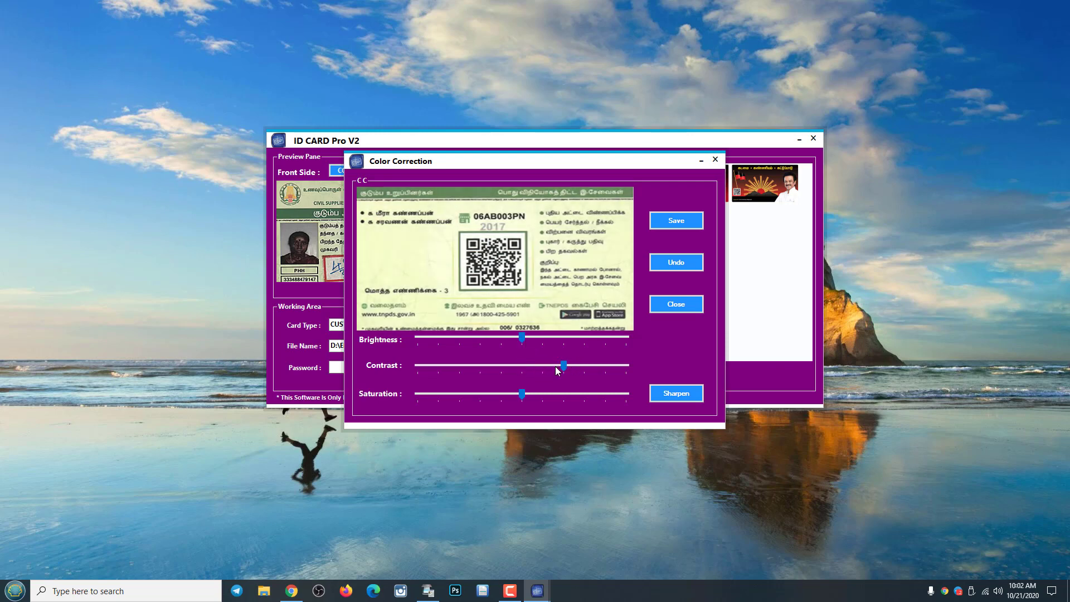
pyautogui.click(668, 220)
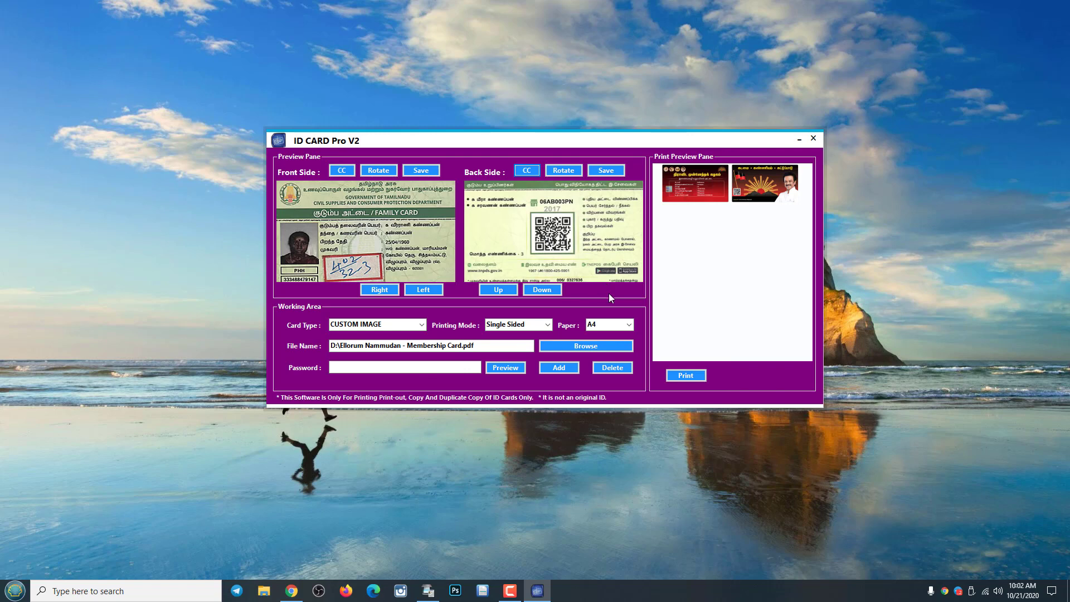
# Raise the front card's contrast one more step and save the correction.
pyautogui.click(342, 170)
pyautogui.click(544, 359)
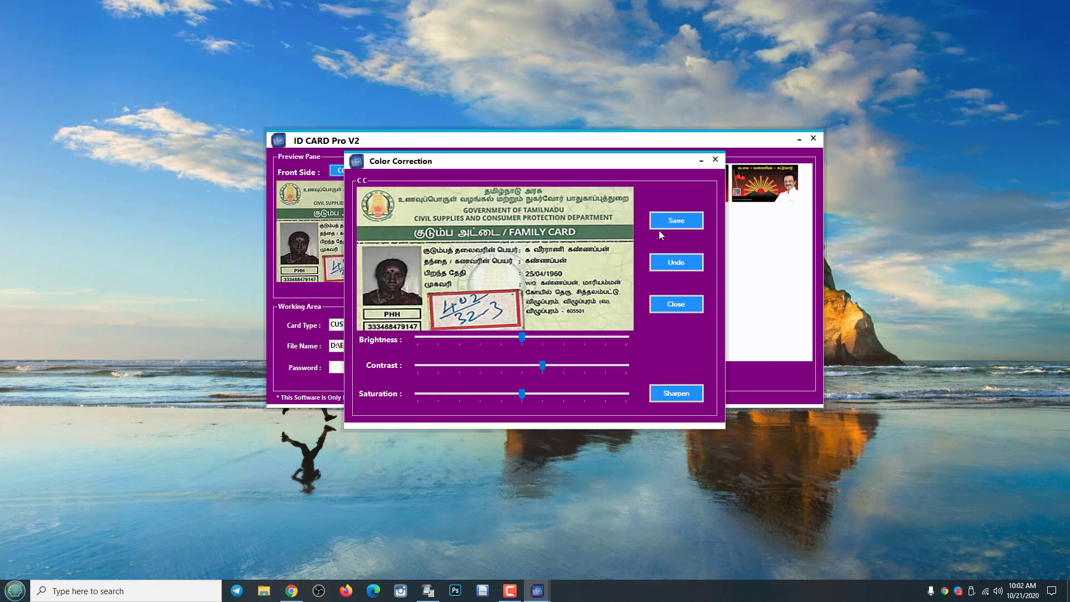
pyautogui.click(677, 220)
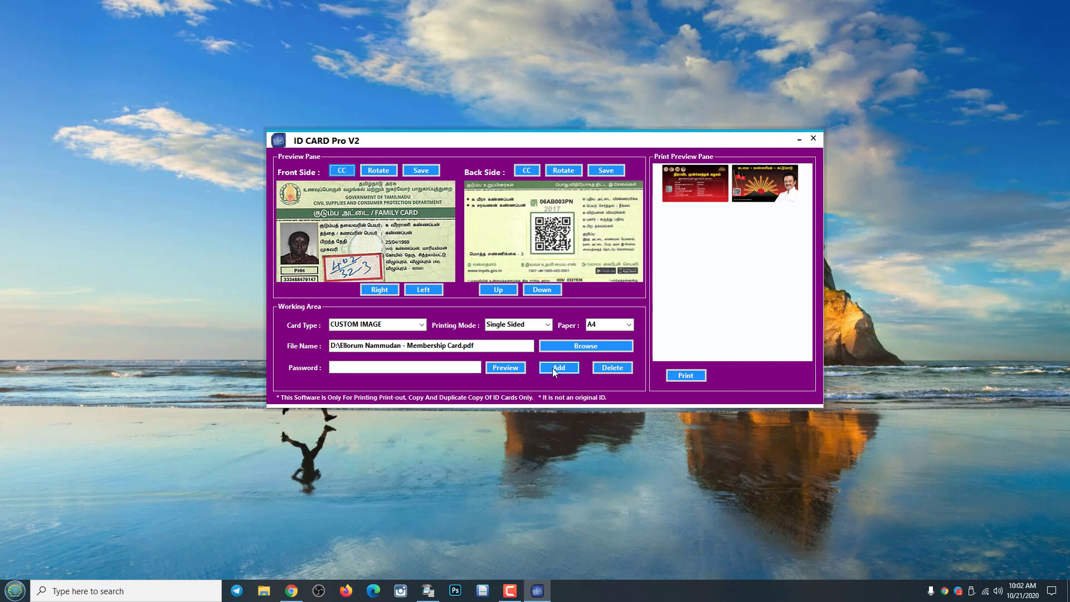
# Delete the membership cards from the A4 sheet and add the family card front/back pair.
pyautogui.click(600, 366)
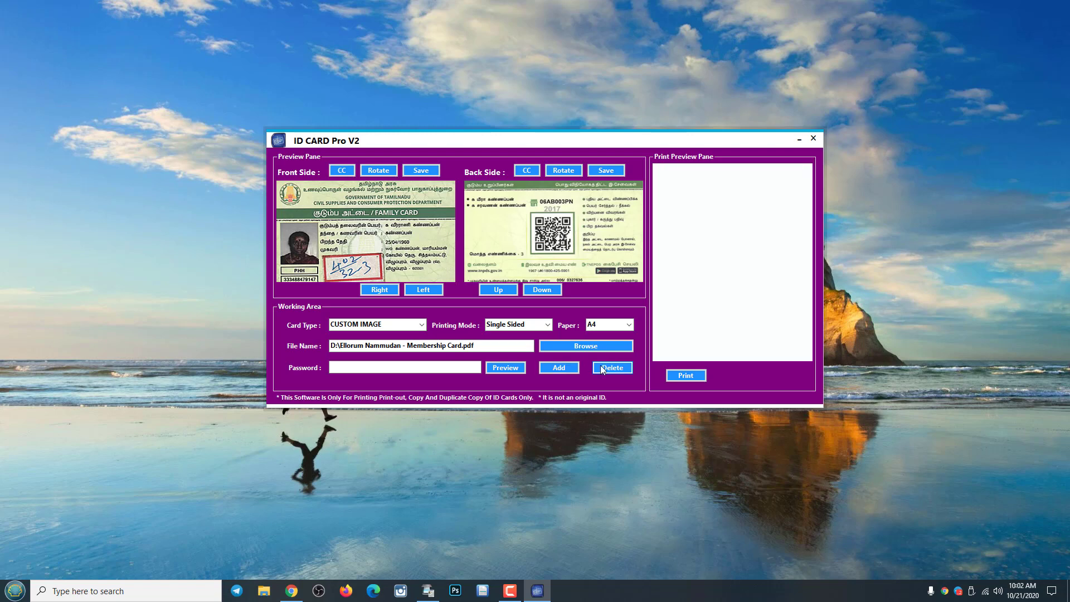
pyautogui.click(558, 367)
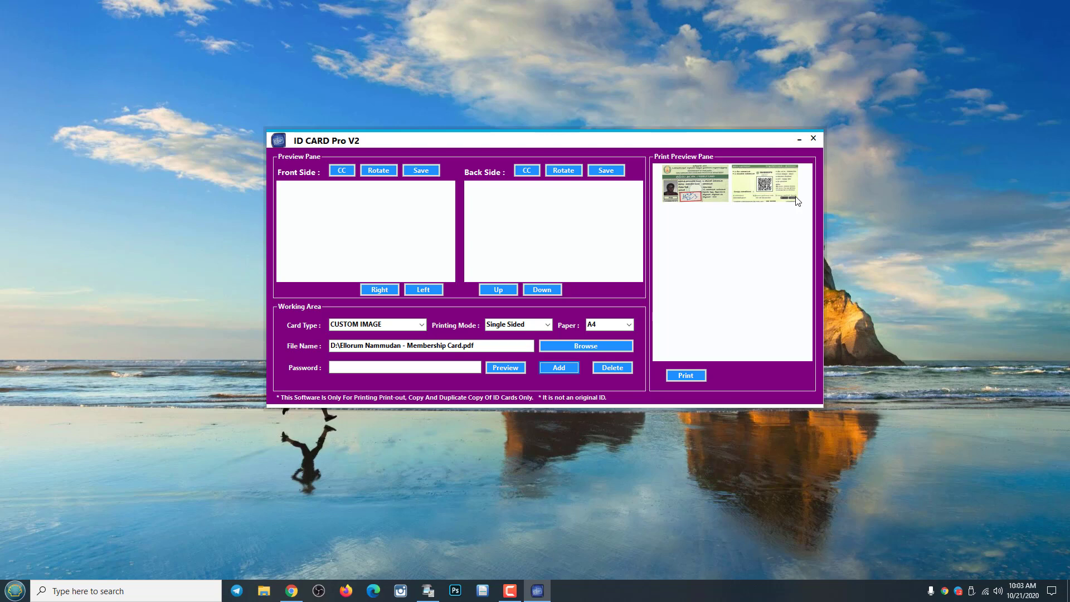
pyautogui.click(417, 232)
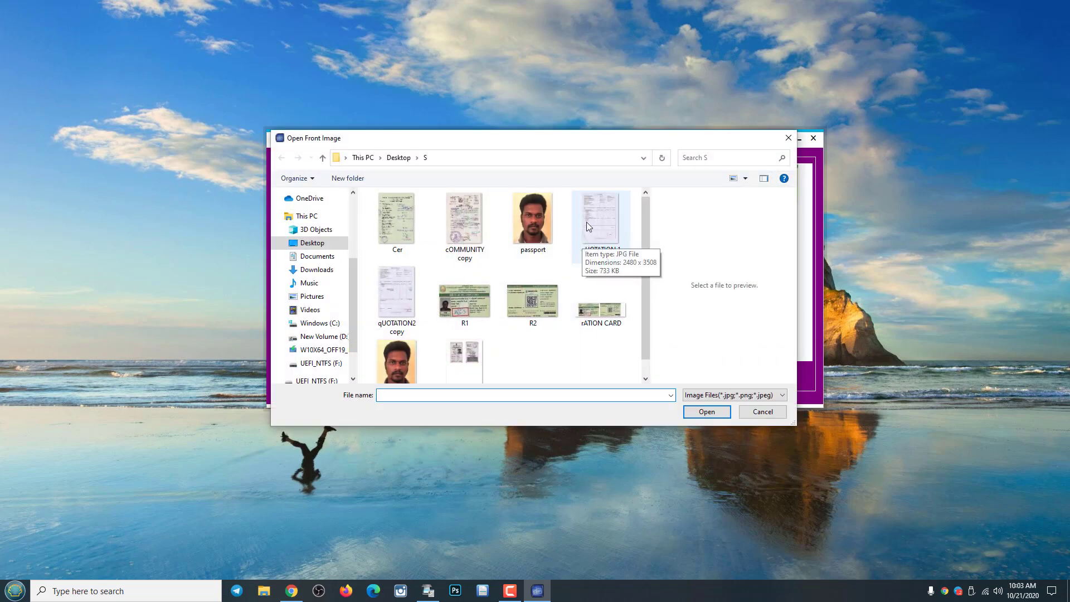
# Load 'cOMMUNITY copy' as front and 'Cer' as back, rotate each 90°, and add the pair.
pyautogui.doubleClick(477, 216)
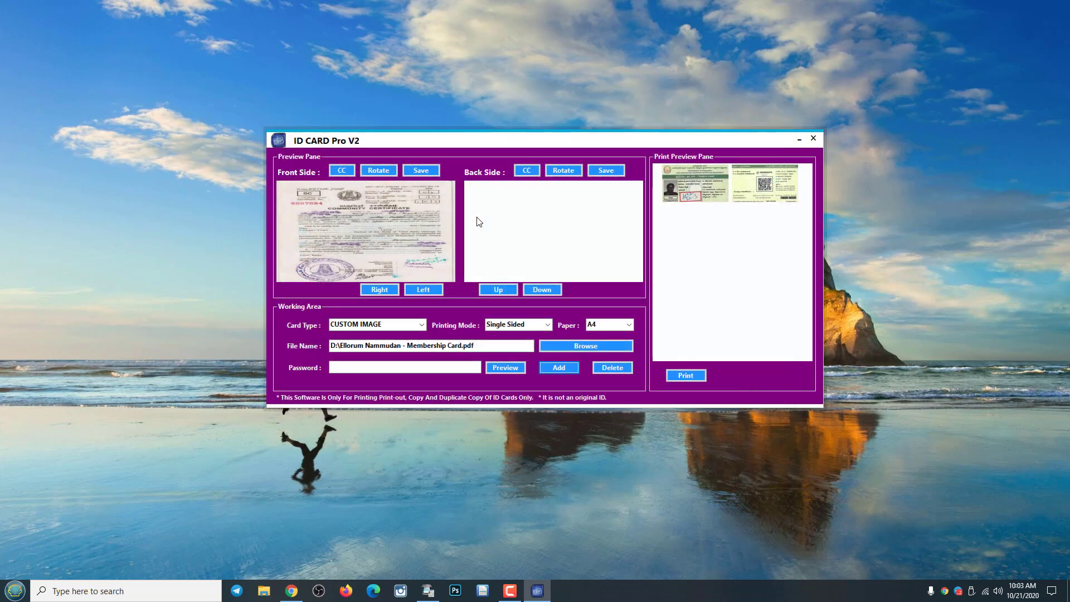
pyautogui.click(377, 174)
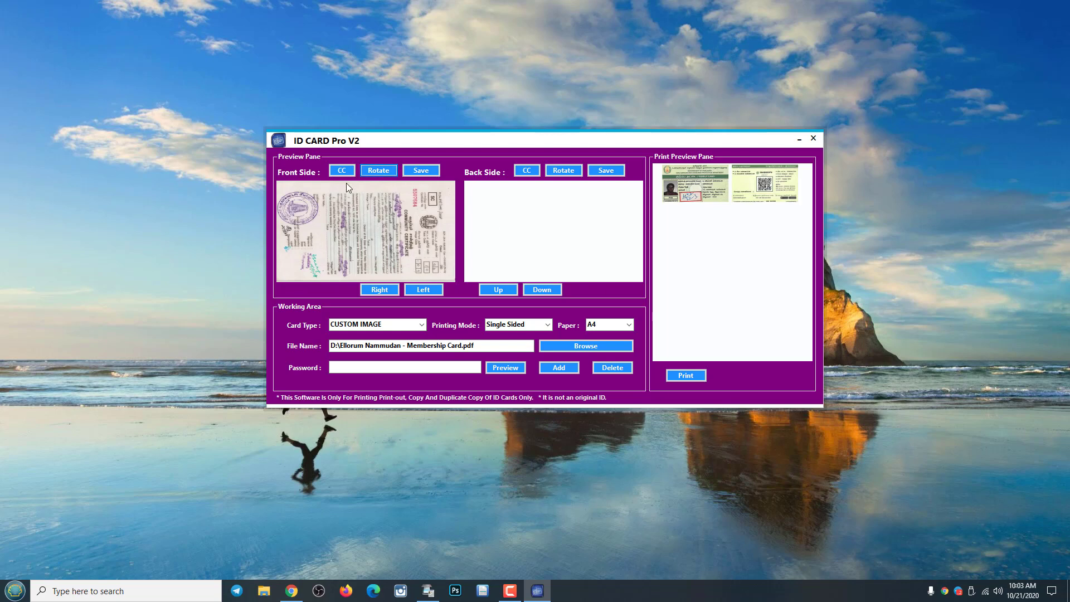
pyautogui.click(524, 228)
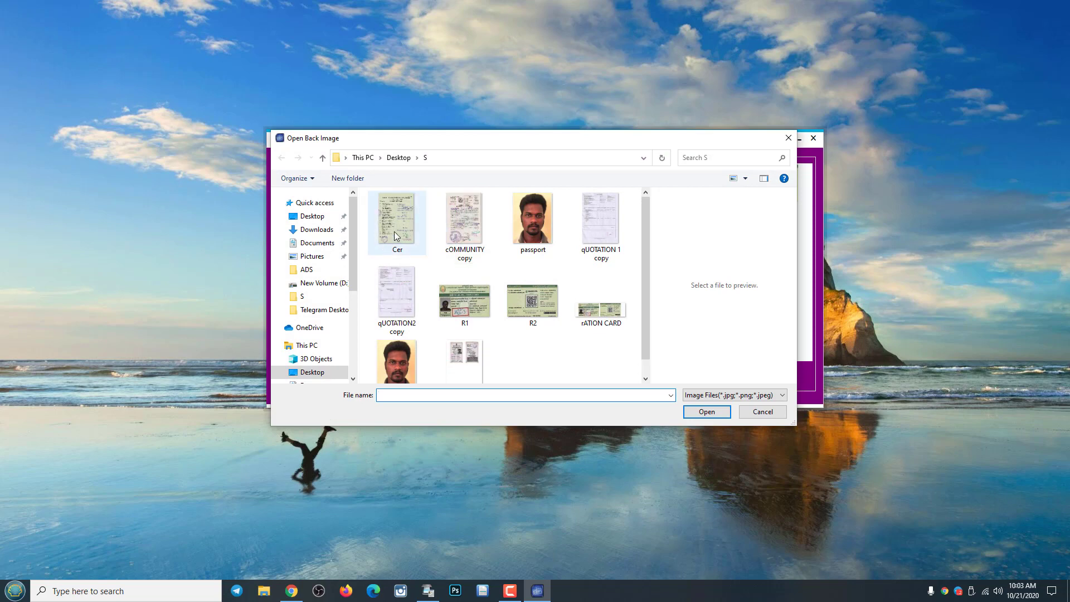
pyautogui.doubleClick(394, 232)
pyautogui.click(556, 171)
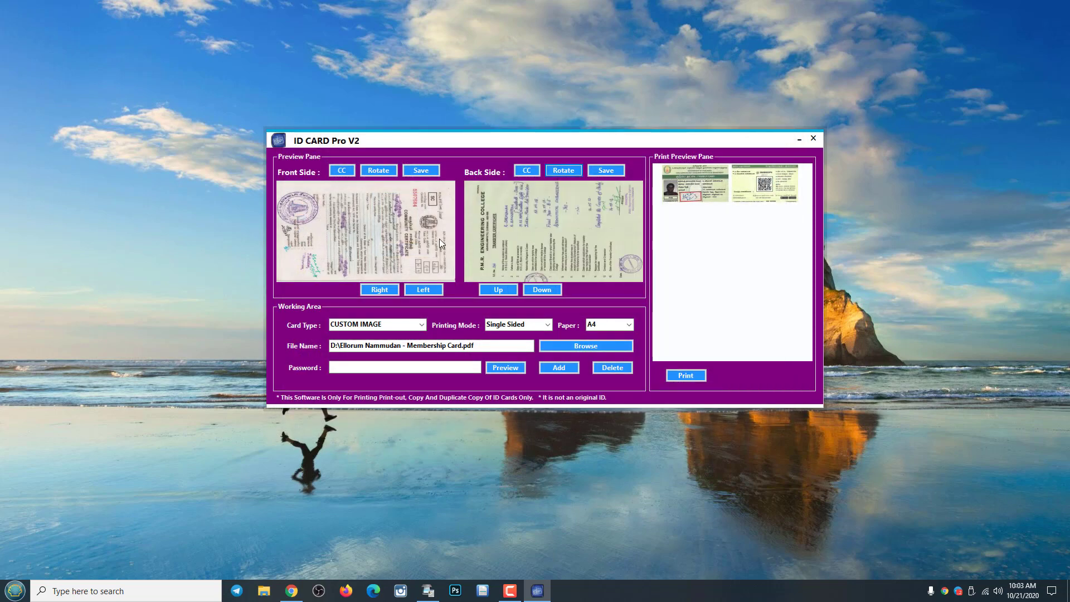
pyautogui.click(567, 368)
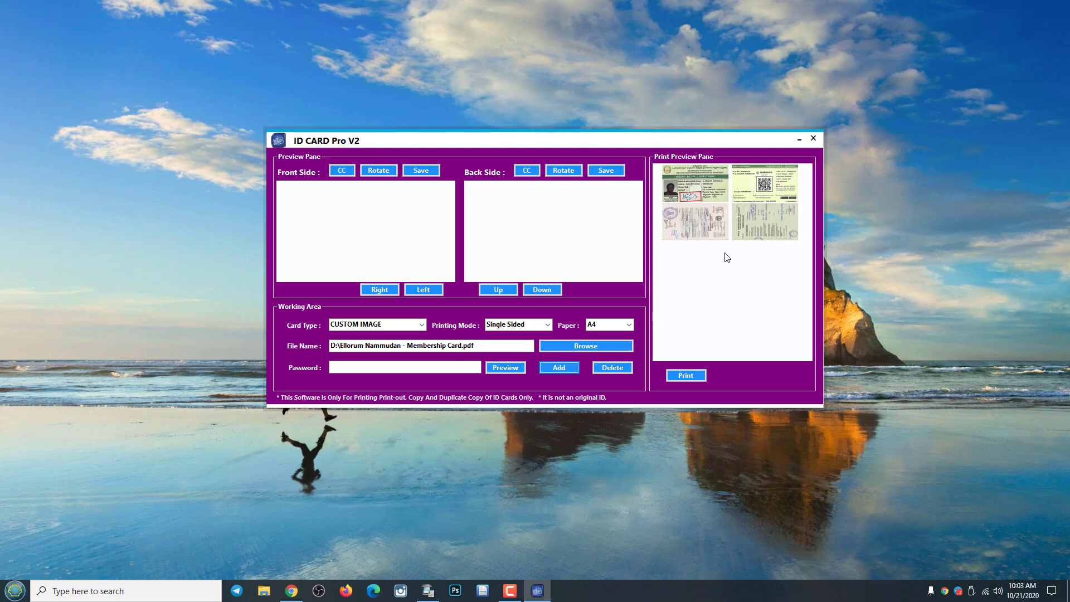
# Close the ID CARD Pro V2 window and the scanning utility left behind it.
pyautogui.click(814, 139)
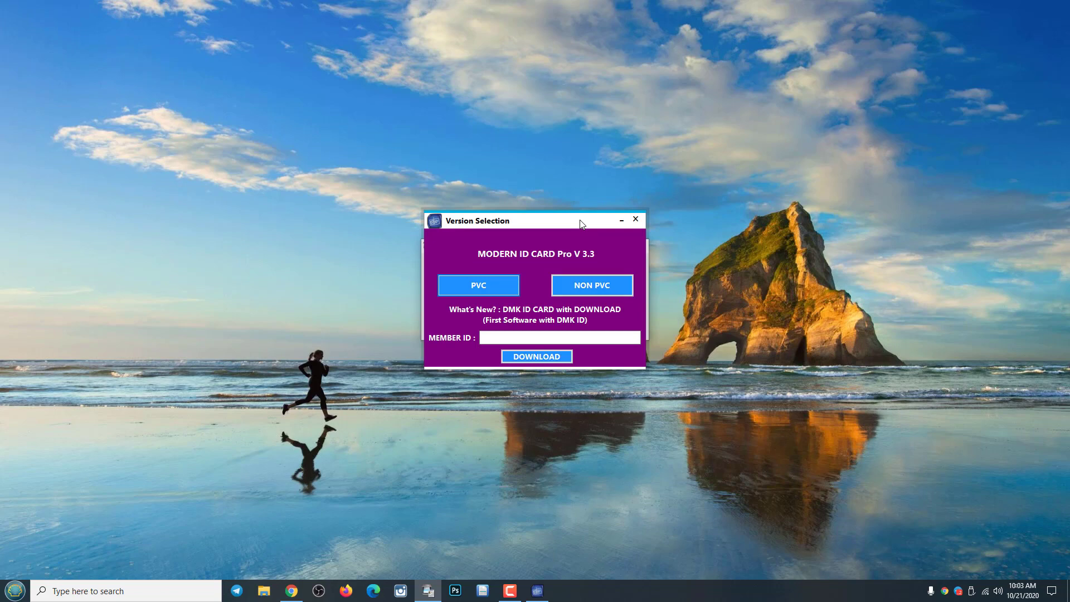
pyautogui.moveTo(581, 224)
pyautogui.mouseDown()
pyautogui.moveTo(424, 221)
pyautogui.moveTo(573, 220)
pyautogui.mouseUp()
pyautogui.click(640, 246)
pyautogui.click(599, 287)
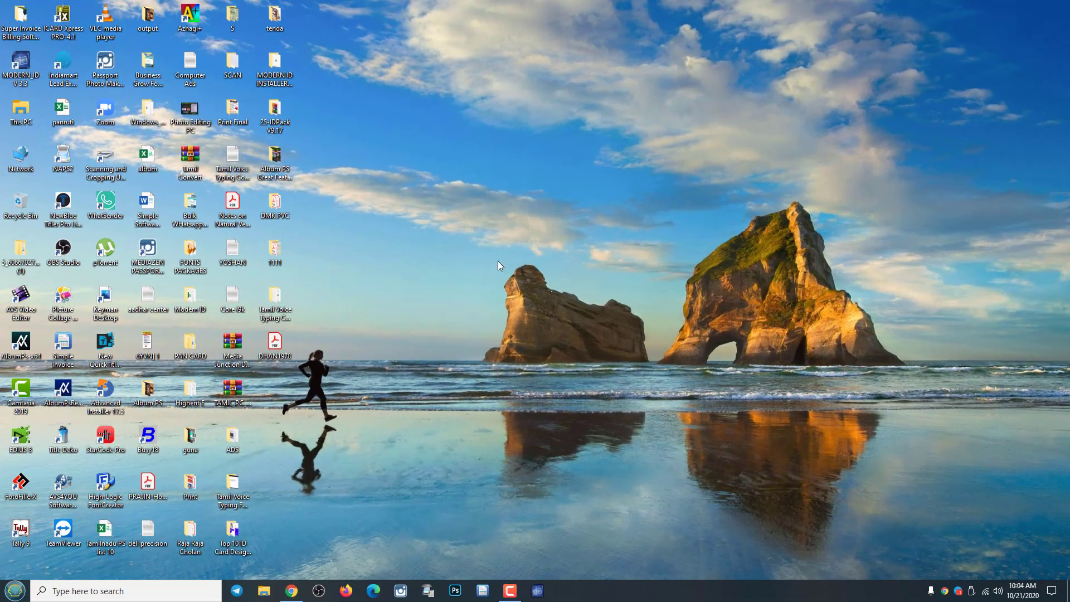
# Hide all the desktop icons from the desktop's context menu.
pyautogui.rightClick(498, 262)
pyautogui.moveTo(527, 270)
pyautogui.click(695, 339)
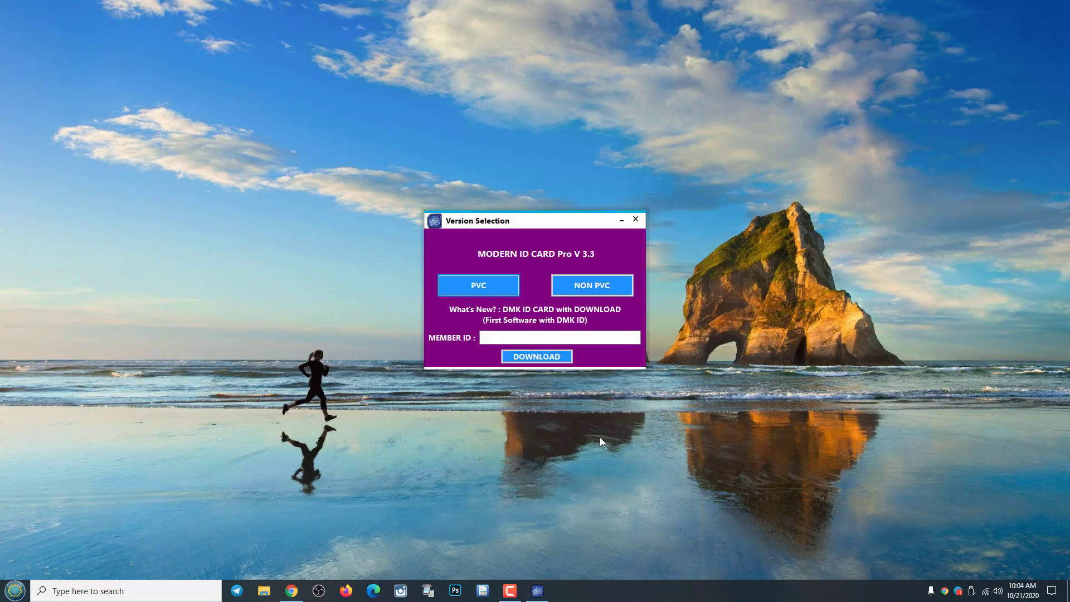
# Exit via Version Selection, refresh the desktop, and relaunch the program in its NON PVC edition.
pyautogui.click(635, 219)
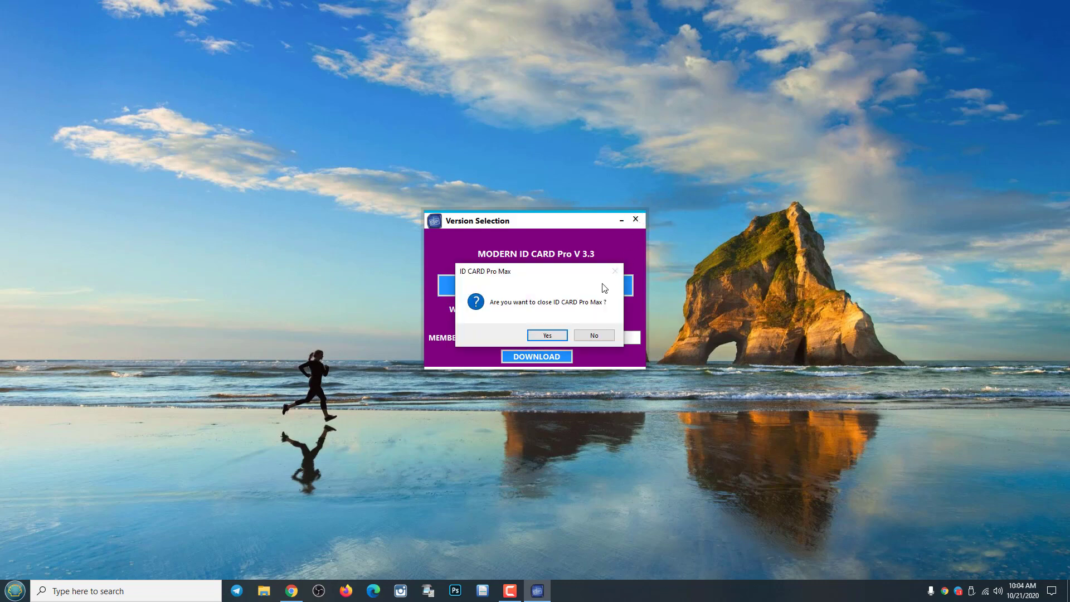
pyautogui.click(561, 334)
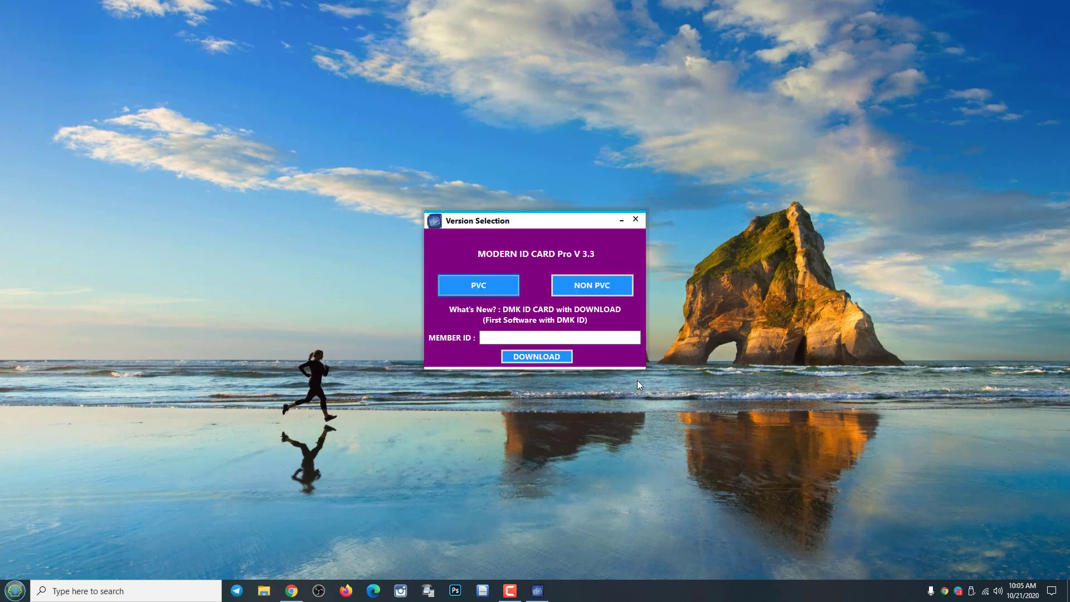
pyautogui.click(636, 219)
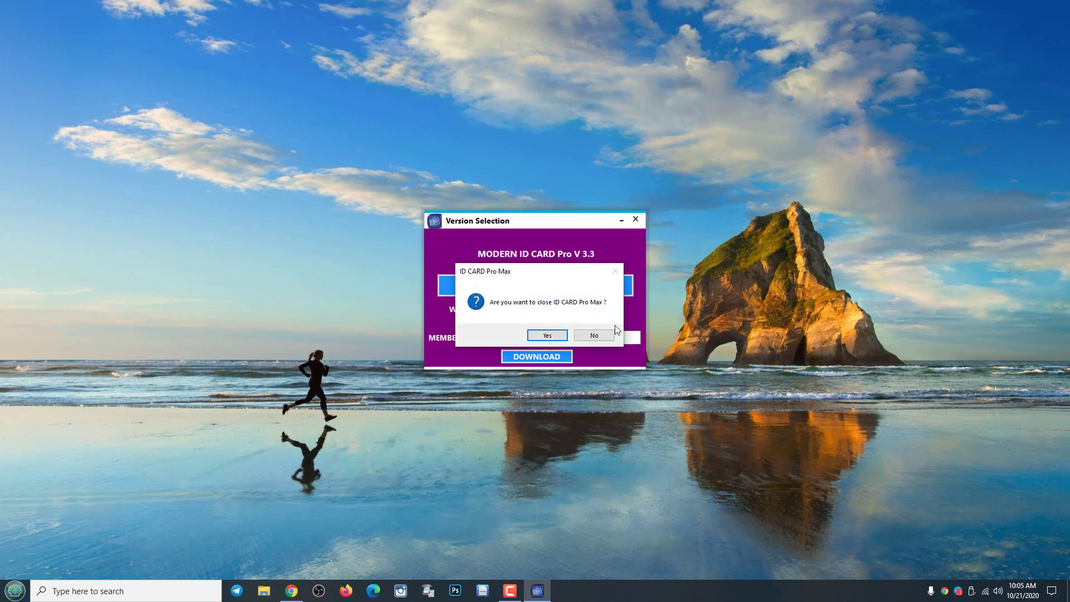
pyautogui.click(561, 340)
pyautogui.rightClick(747, 280)
pyautogui.click(797, 316)
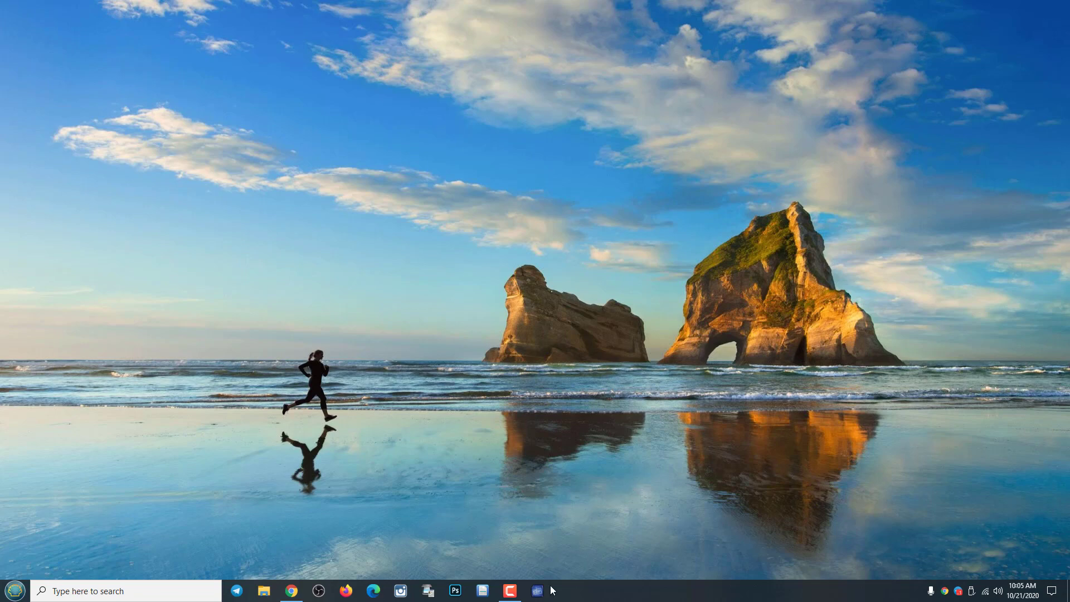
pyautogui.click(537, 591)
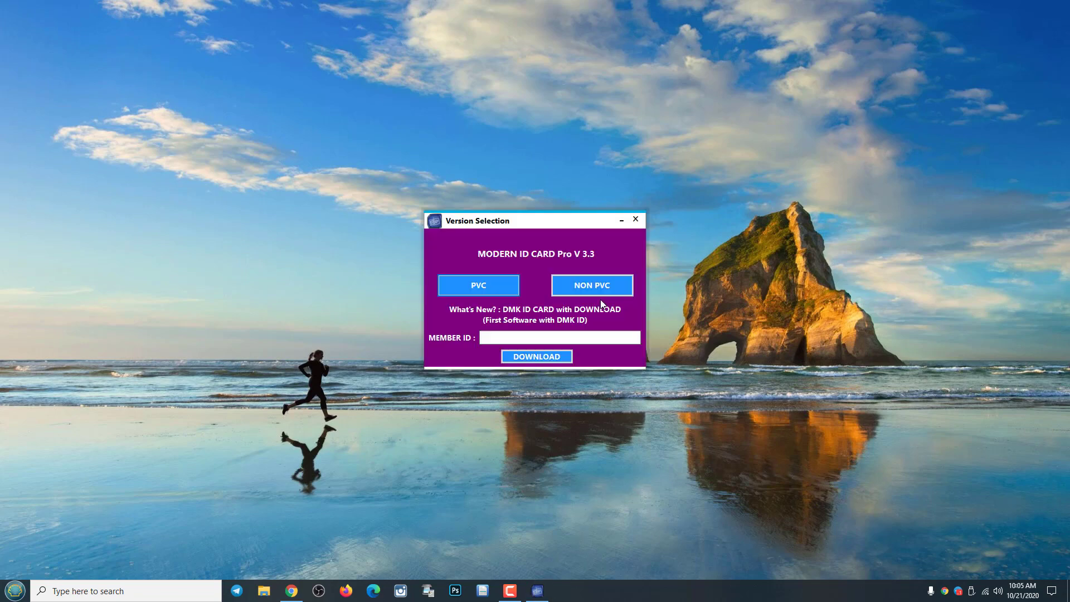
pyautogui.click(583, 286)
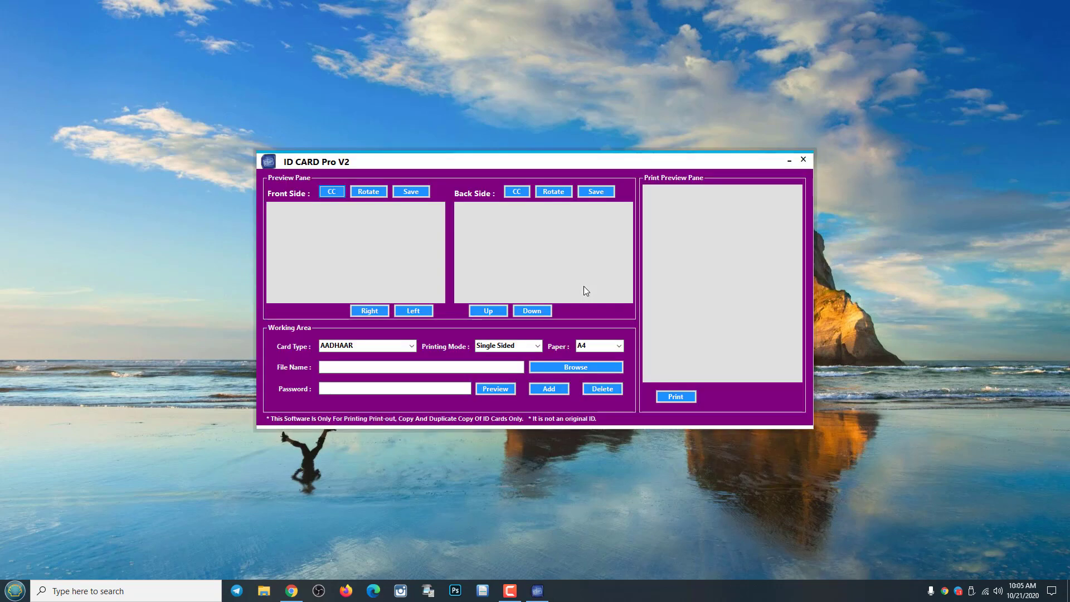